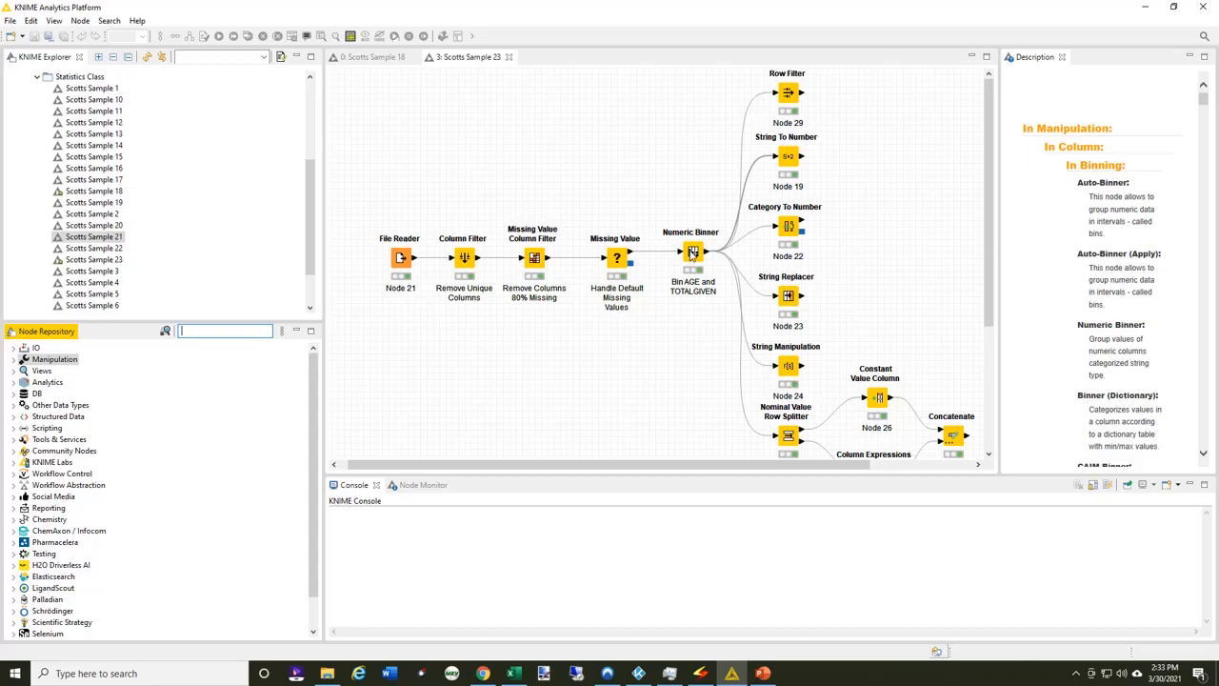
Open the Numeric Binner's binned data and highlight the seven highest values in the total-given column, then close the table.
{"action": "right_click", "coordinate": [692, 252]}
{"action": "left_click", "coordinate": [749, 539]}
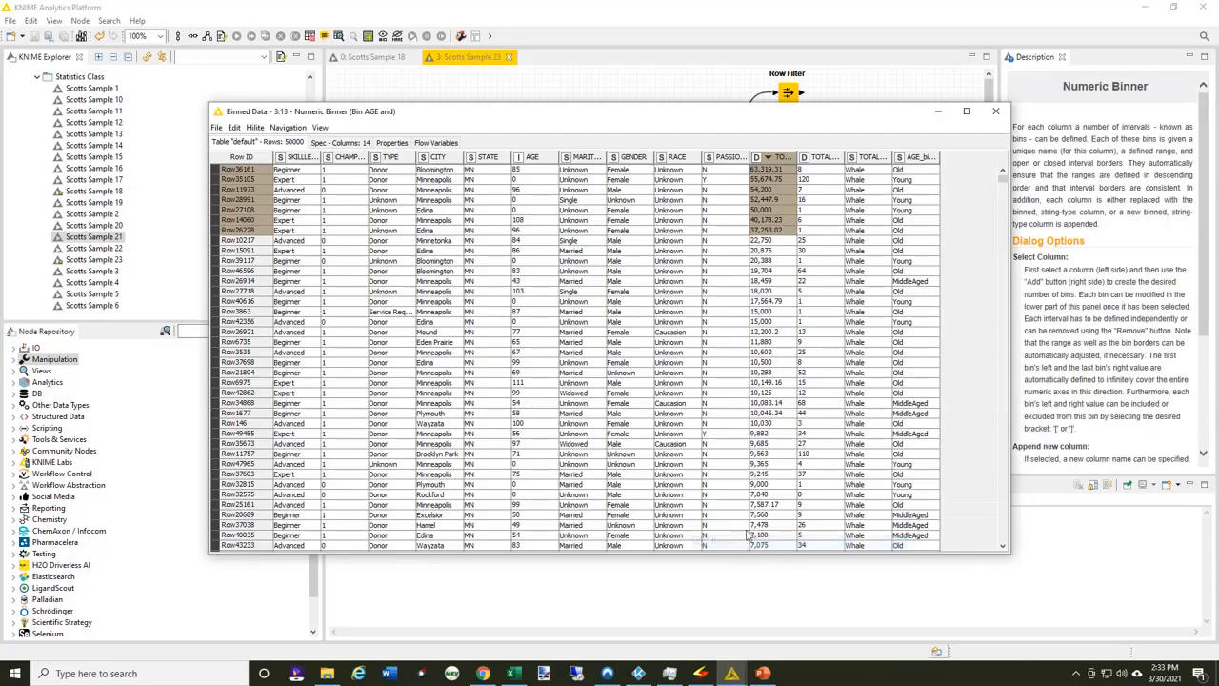
{"action": "left_click", "coordinate": [777, 313]}
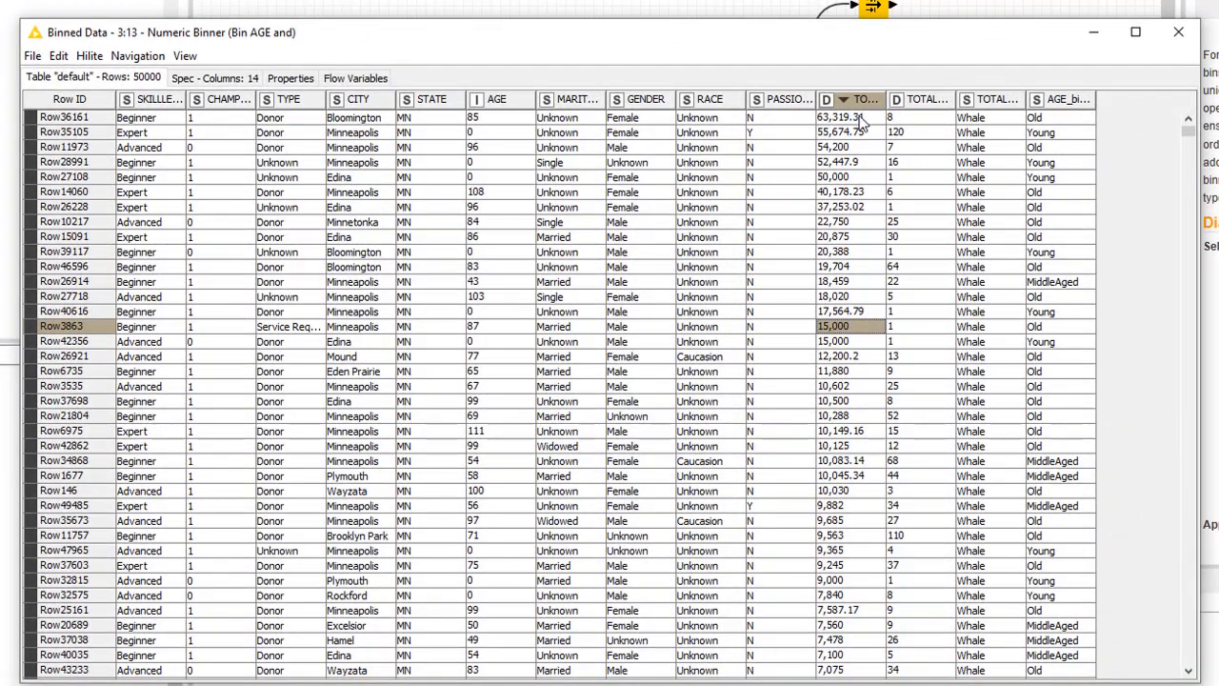
{"action": "left_click", "coordinate": [860, 119]}
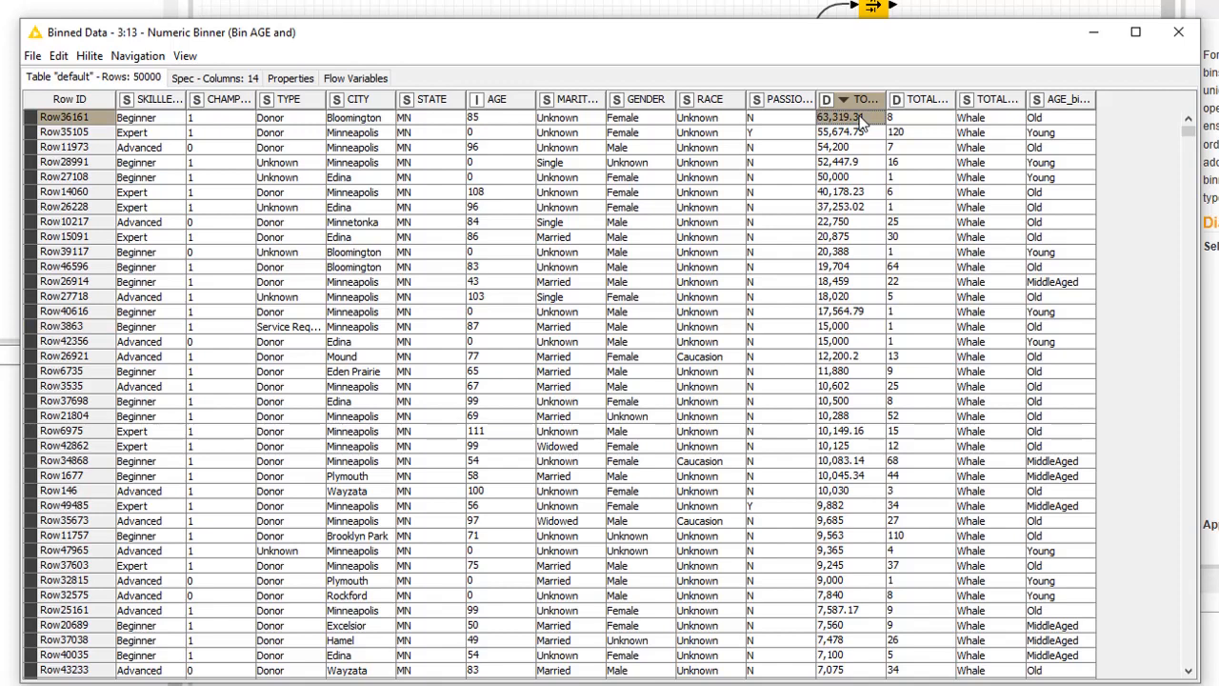
{"action": "left_click_drag", "start_coordinate": [861, 119], "coordinate": [875, 209]}
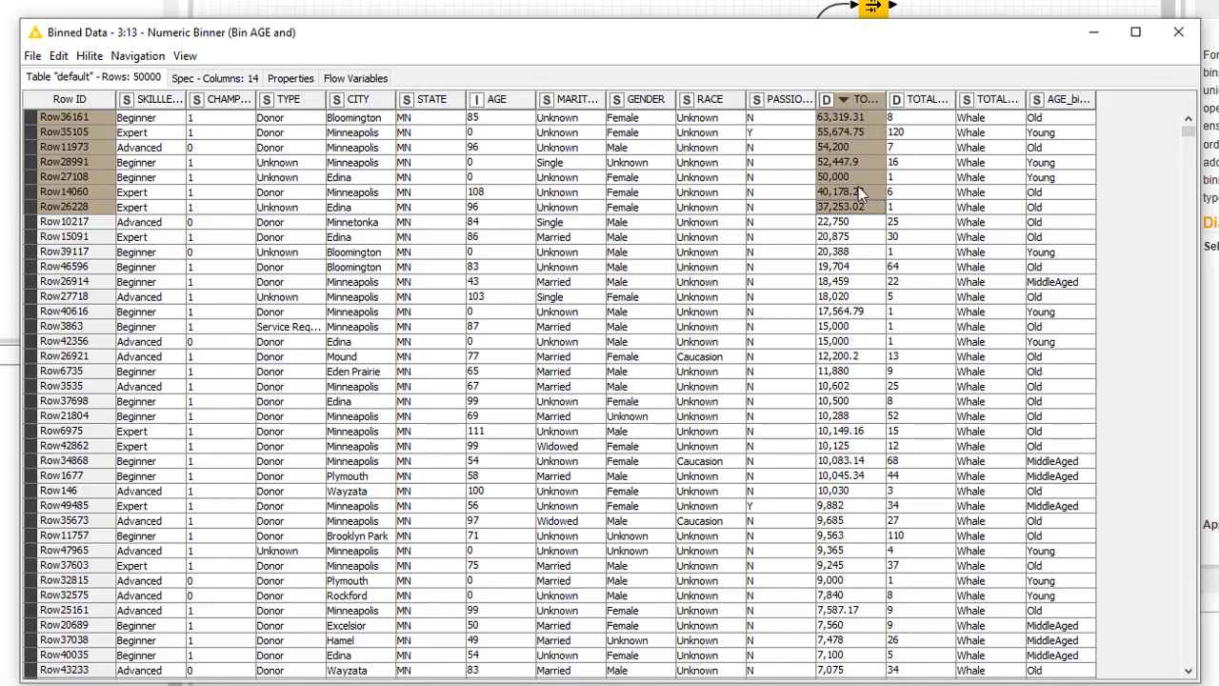
{"action": "left_click", "coordinate": [1178, 31]}
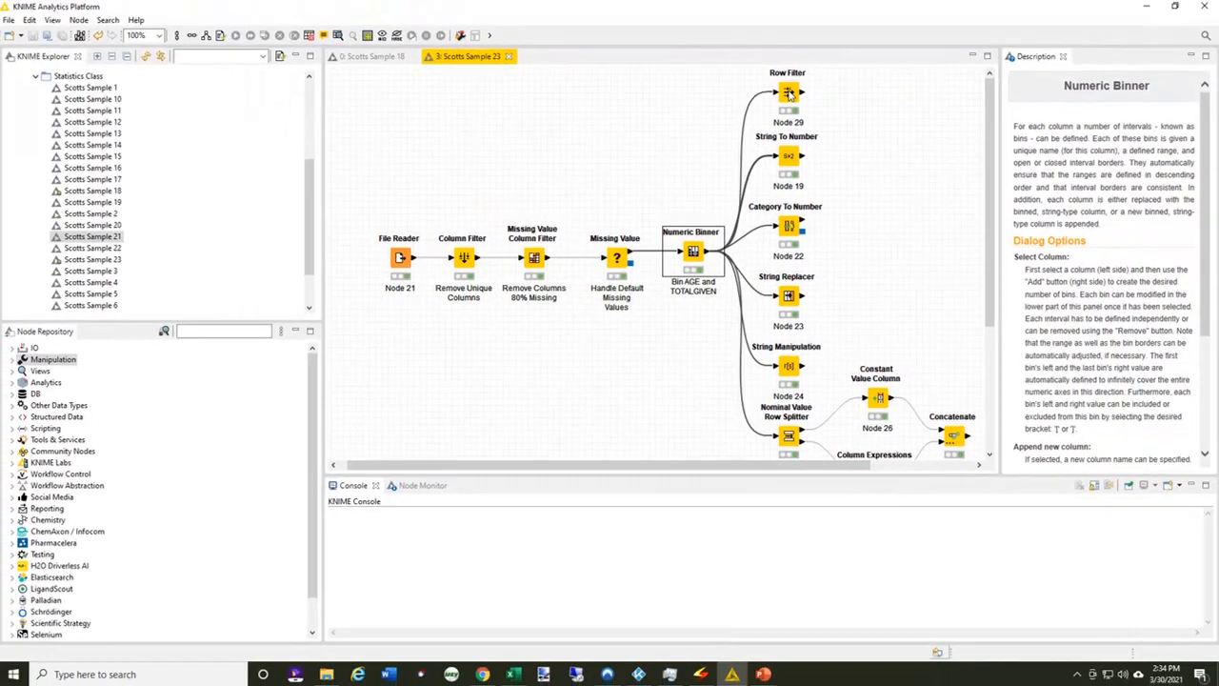
Review the Row Filter's exclusion range for TOTALGIVEN and leave its configuration without changes.
{"action": "double_click", "coordinate": [789, 92]}
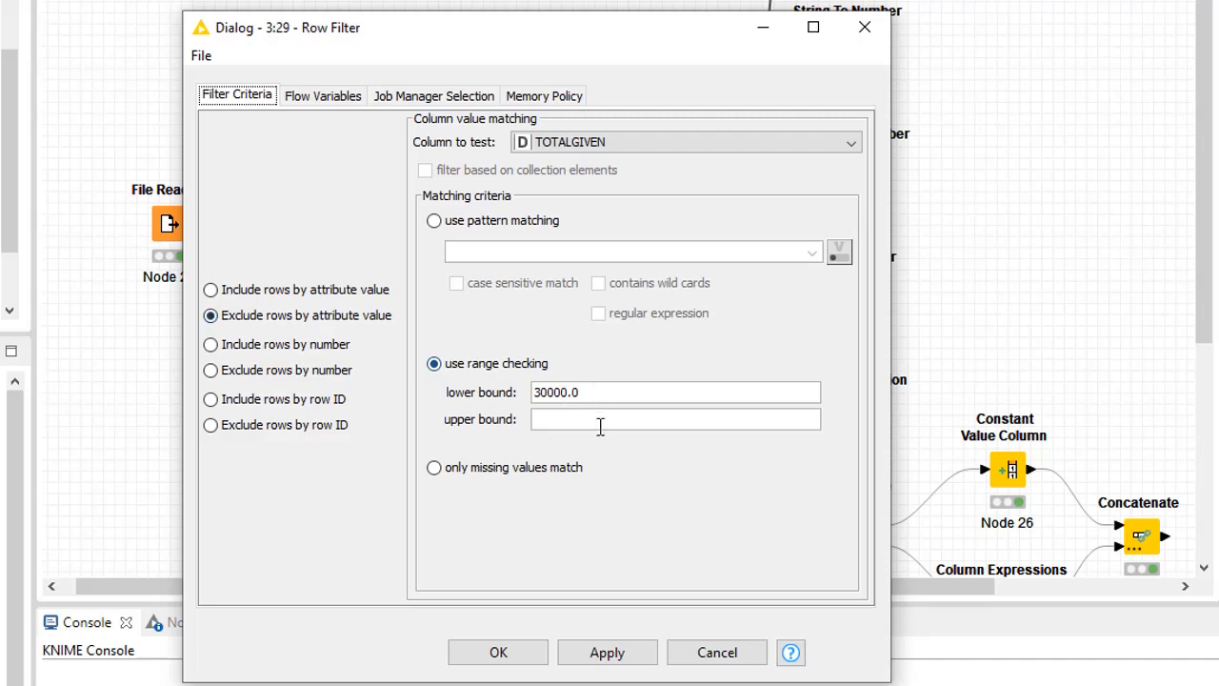
{"action": "left_click", "coordinate": [716, 652]}
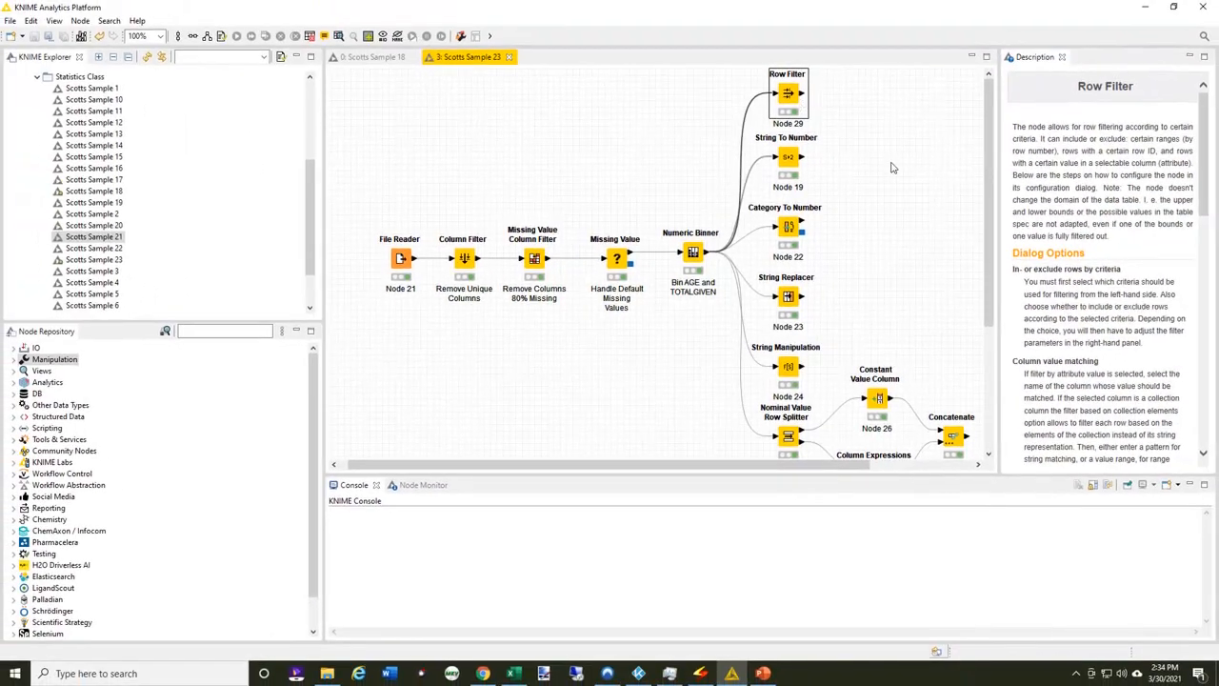
Reopen the Numeric Binner's binned data and widen the CHAMPION column to check its header and data type.
{"action": "right_click", "coordinate": [701, 253]}
{"action": "left_click", "coordinate": [743, 550]}
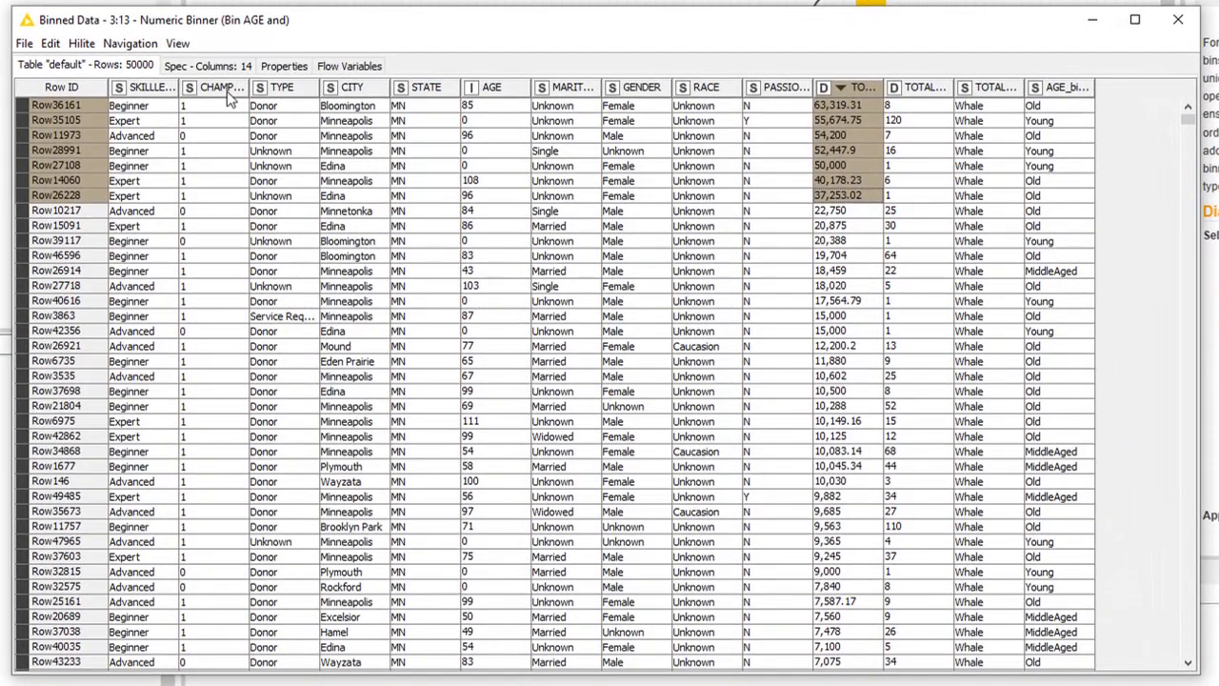
{"action": "left_click_drag", "start_coordinate": [247, 87], "coordinate": [266, 87]}
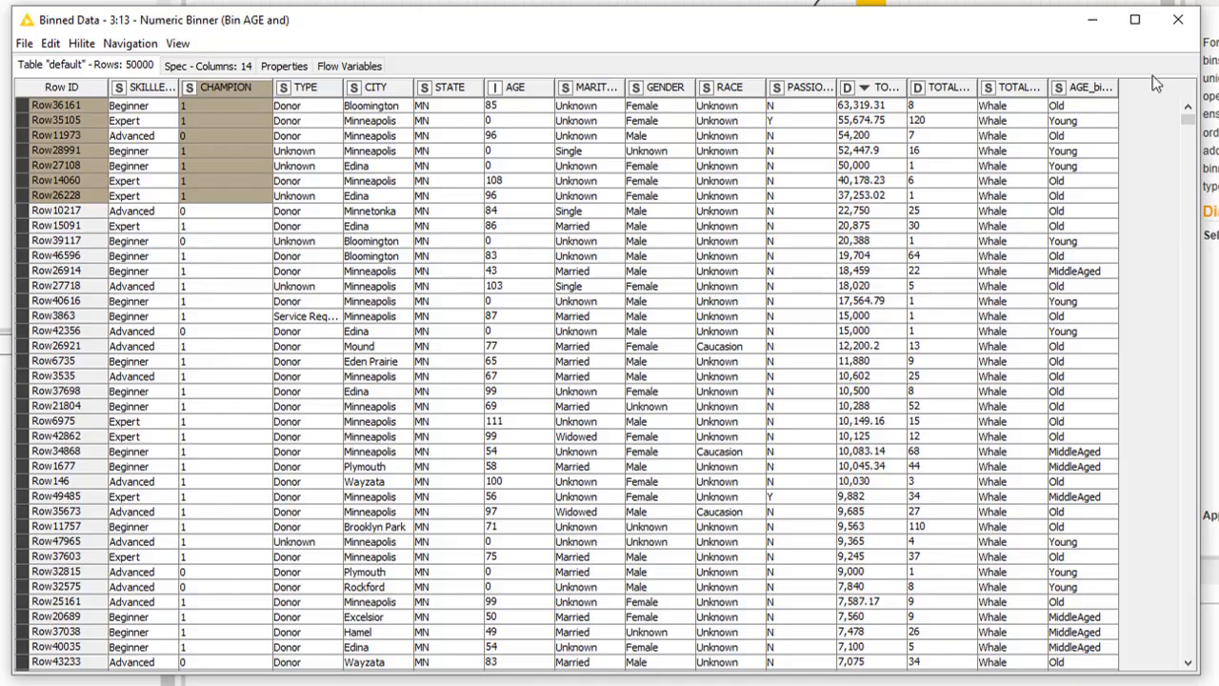
{"action": "left_click", "coordinate": [1181, 20]}
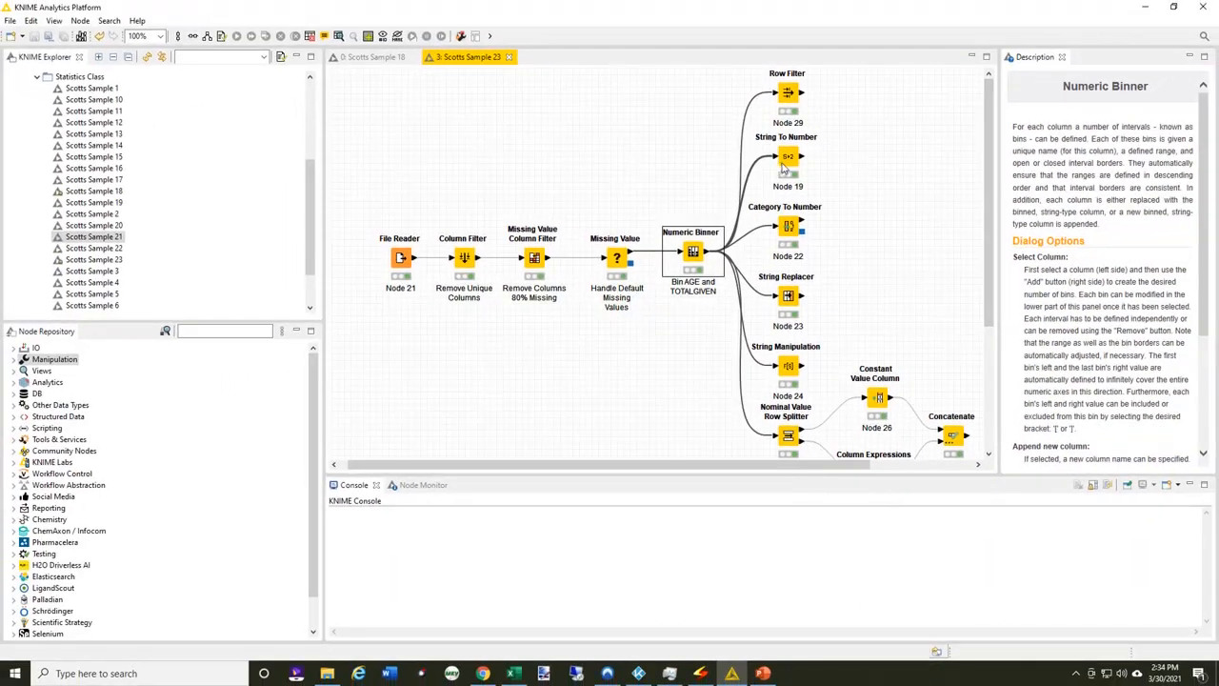
Review the String To Number node's included column and available number types, leaving its configuration unchanged.
{"action": "double_click", "coordinate": [787, 160]}
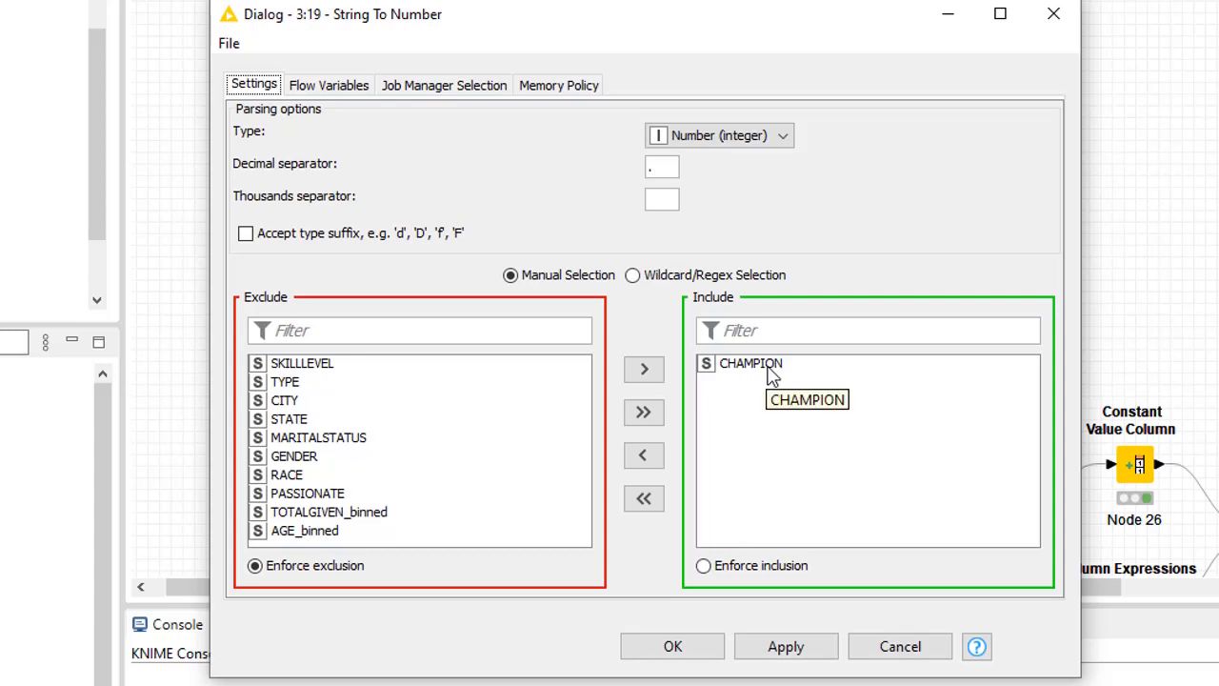
{"action": "left_click", "coordinate": [787, 137]}
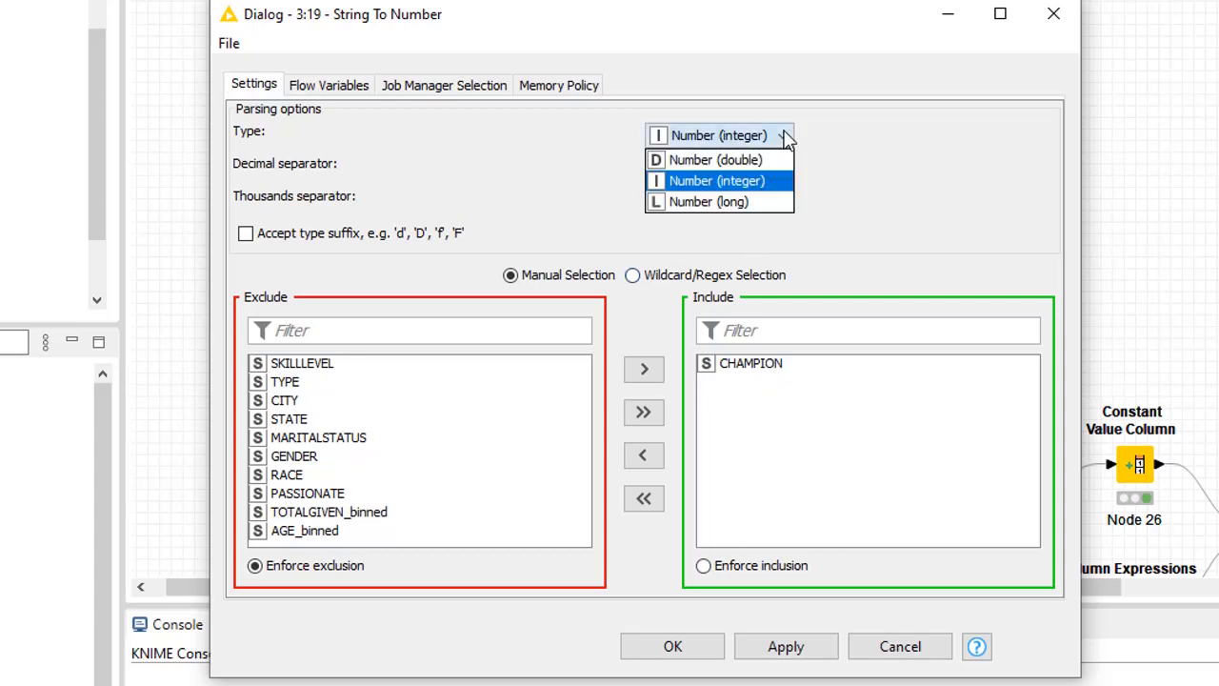
{"action": "left_click", "coordinate": [787, 137]}
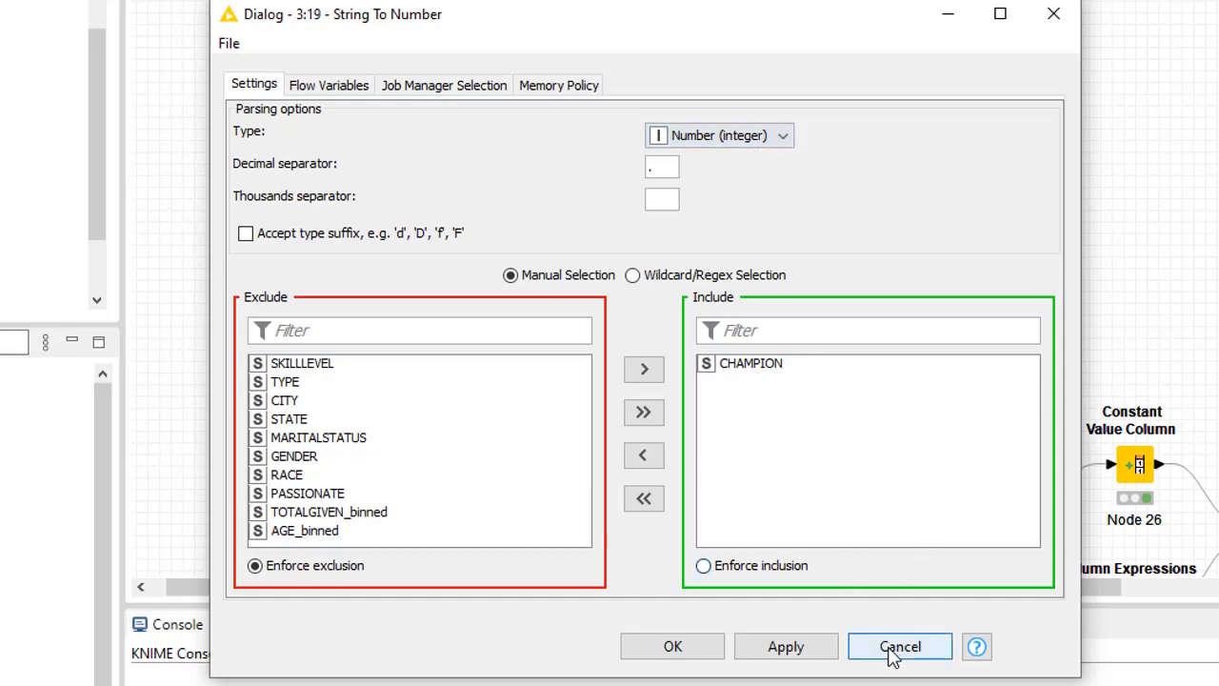
{"action": "left_click", "coordinate": [900, 647]}
Inspect the String To Number output table, widening the CHAMPION column to check its converted type.
{"action": "right_click", "coordinate": [795, 156]}
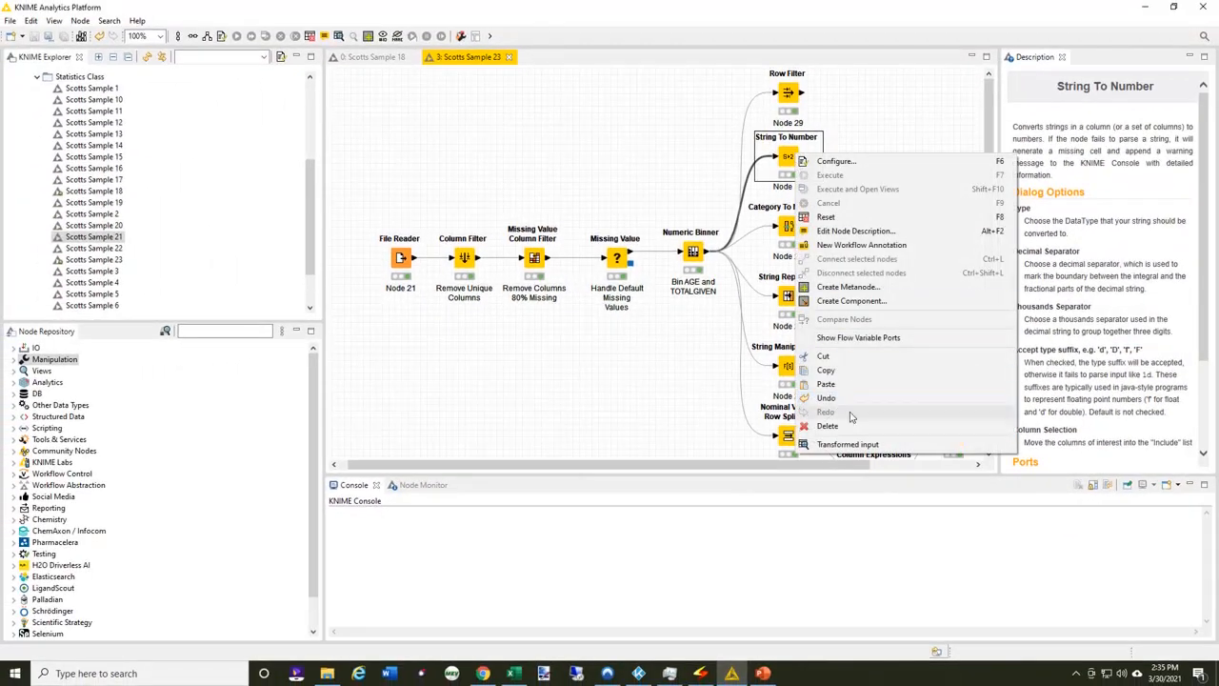
{"action": "left_click", "coordinate": [848, 444]}
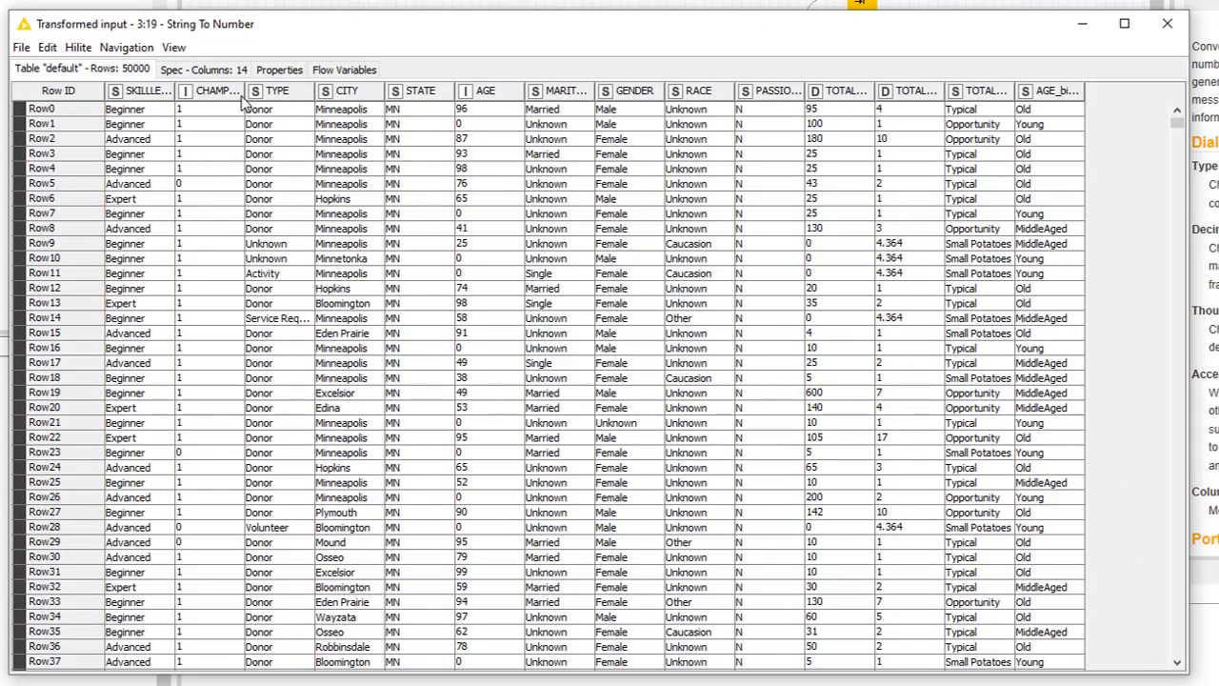
{"action": "left_click_drag", "start_coordinate": [244, 91], "coordinate": [271, 90]}
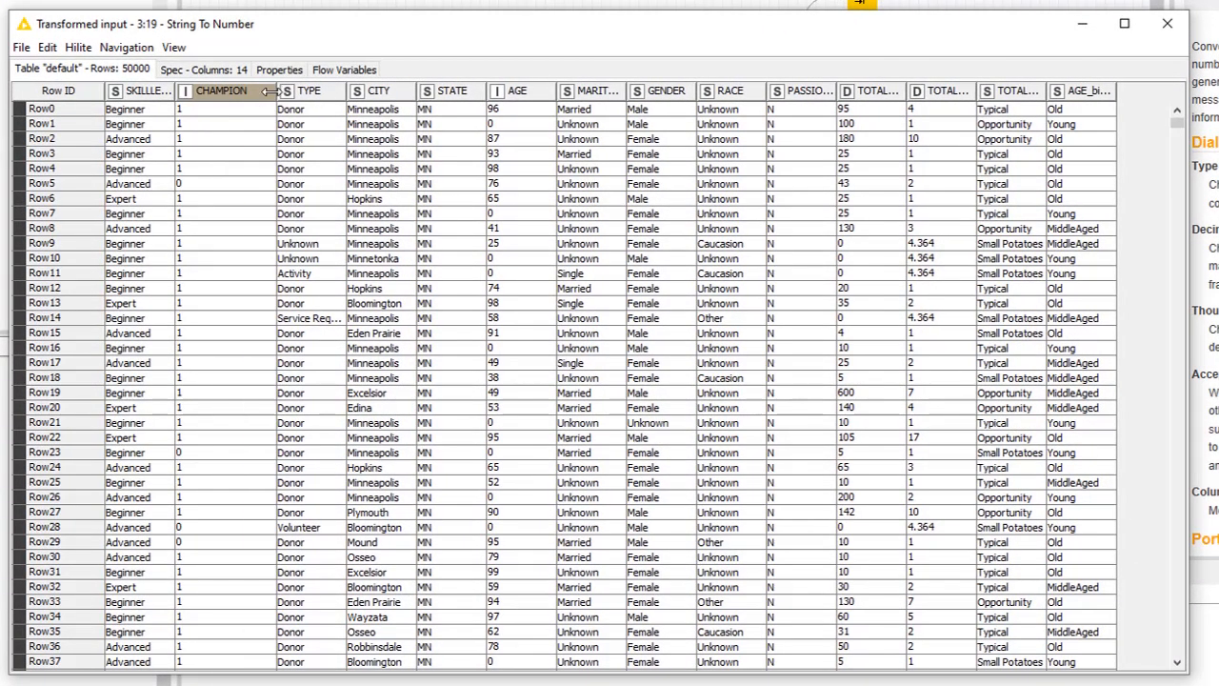
{"action": "left_click", "coordinate": [1167, 22]}
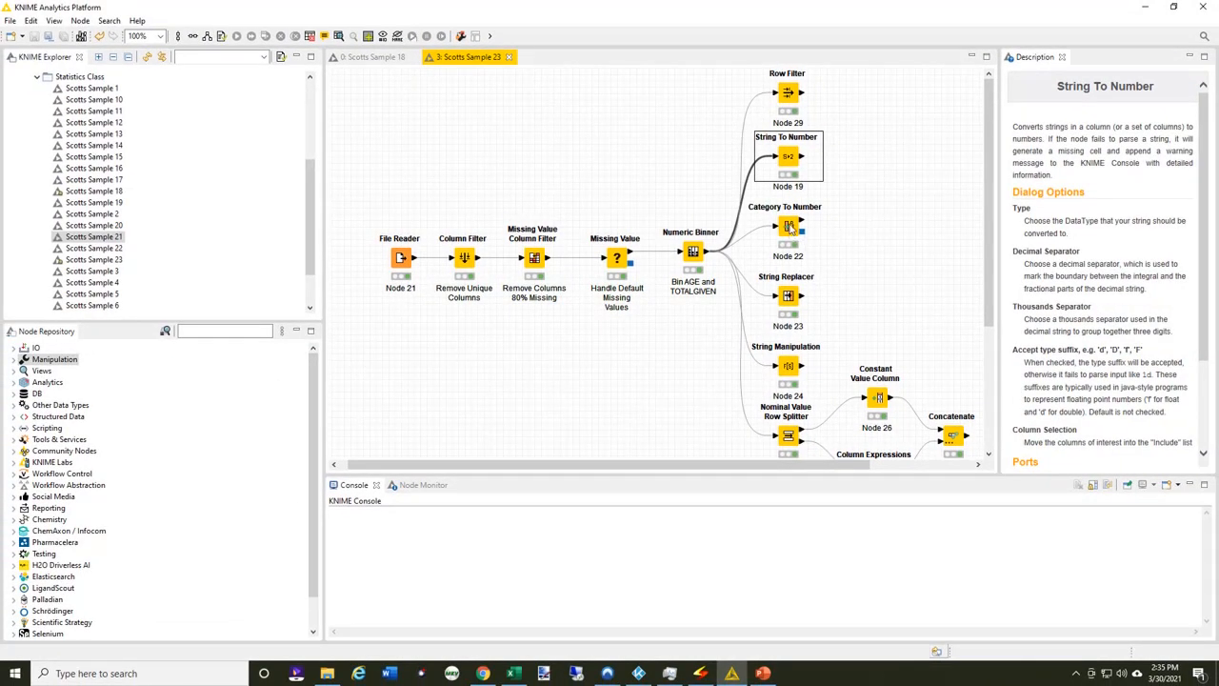
Review the Category To Number node's included column, suffix, start value and increment, and cancel the configuration.
{"action": "double_click", "coordinate": [789, 228]}
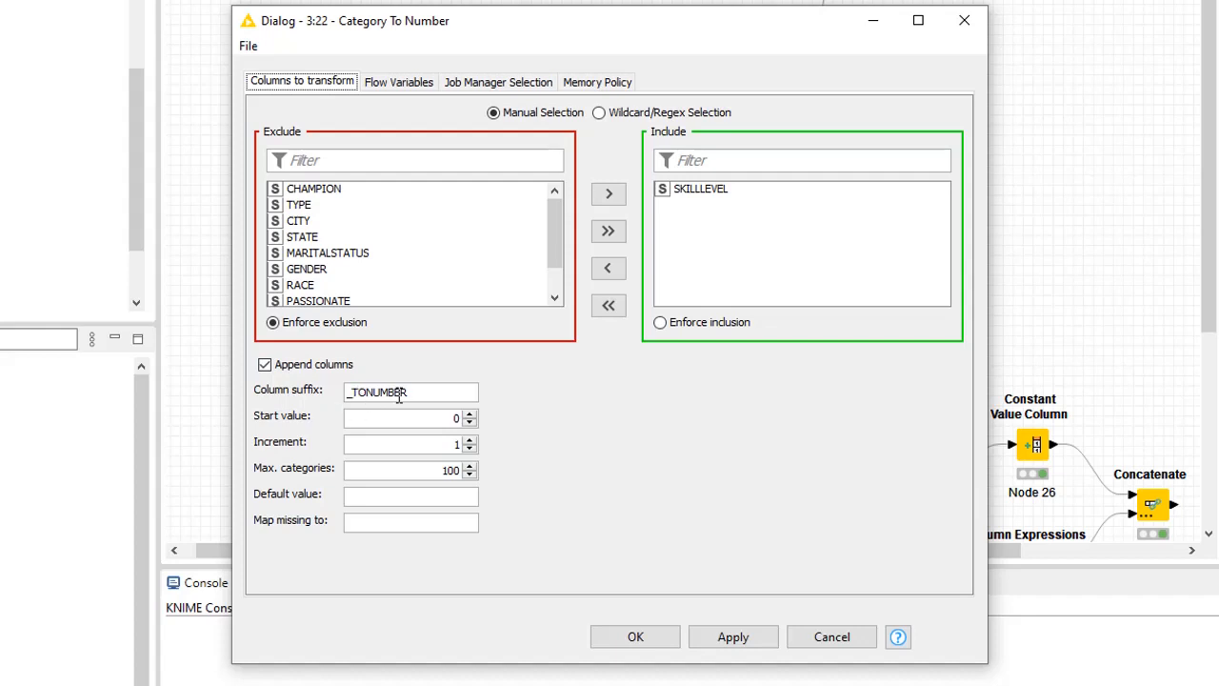
{"action": "left_click", "coordinate": [455, 445]}
{"action": "key", "text": "BackSpace"}
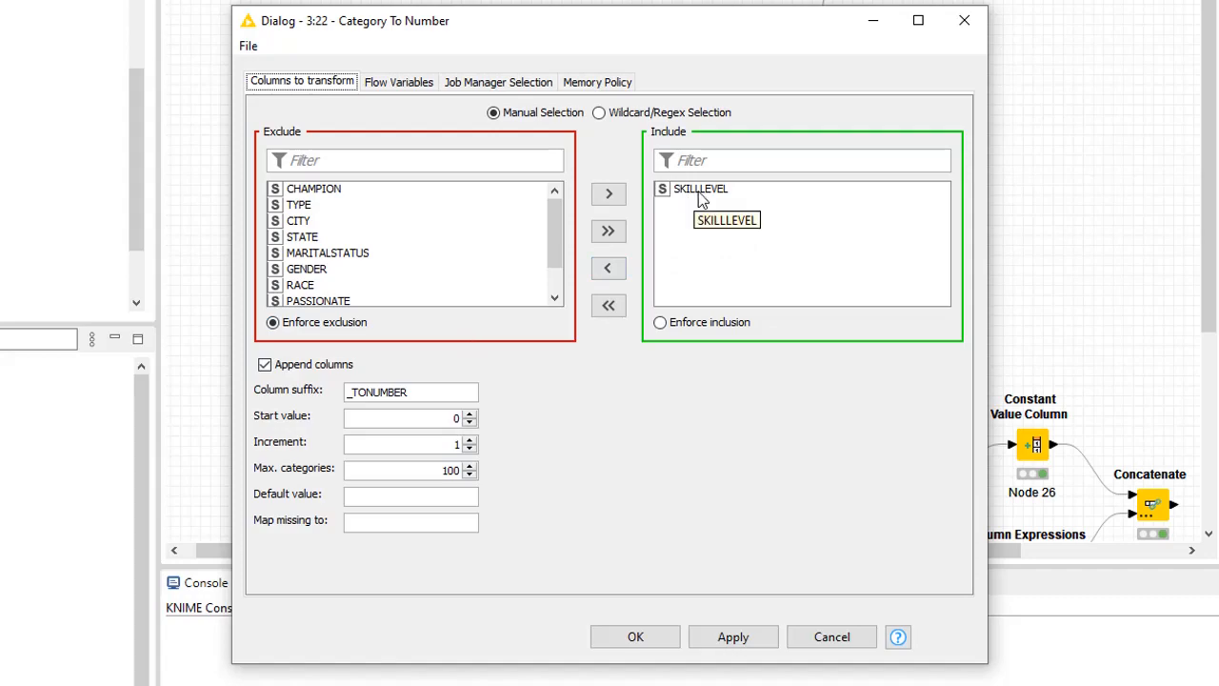
{"action": "left_click", "coordinate": [851, 638]}
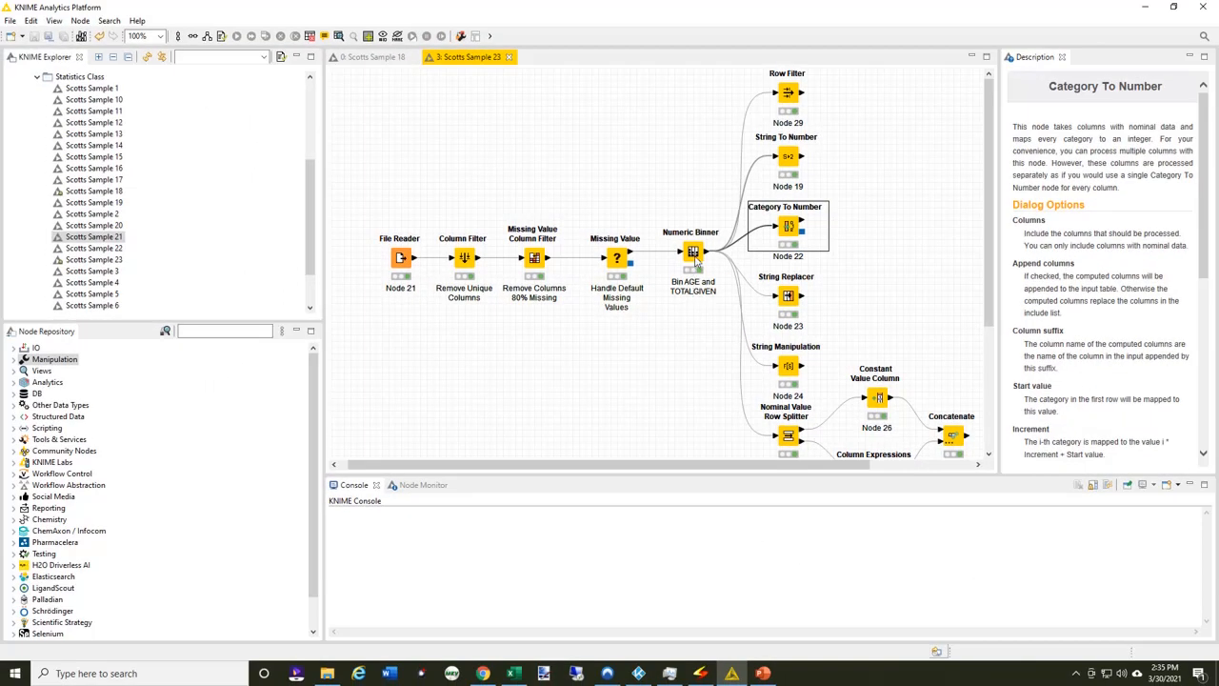
Show the possible values of the SKILLLEVEL column in the Numeric Binner's binned data.
{"action": "right_click", "coordinate": [705, 246]}
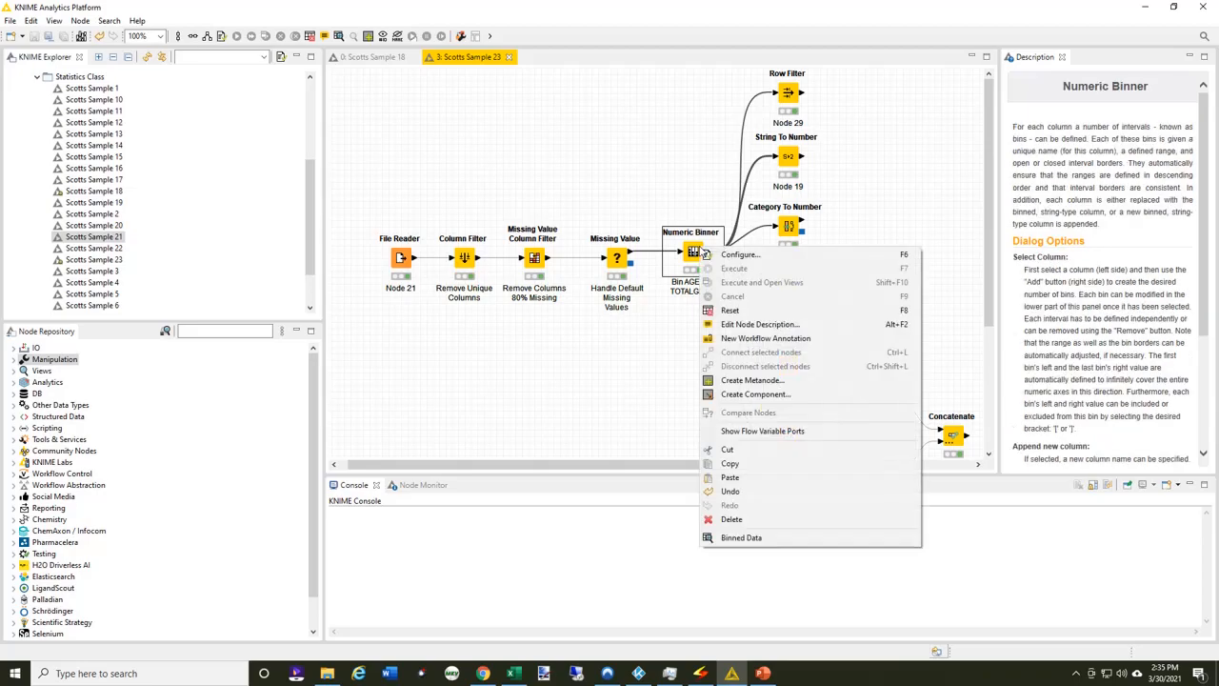
{"action": "left_click", "coordinate": [742, 538]}
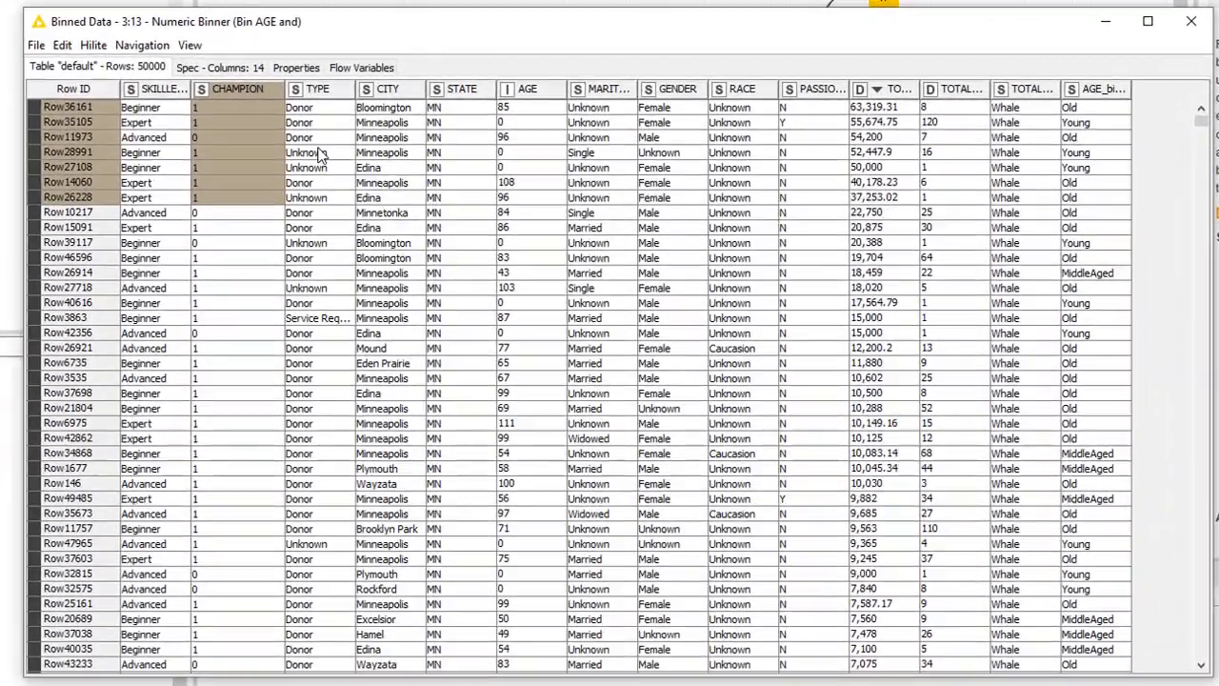
{"action": "left_click", "coordinate": [321, 154]}
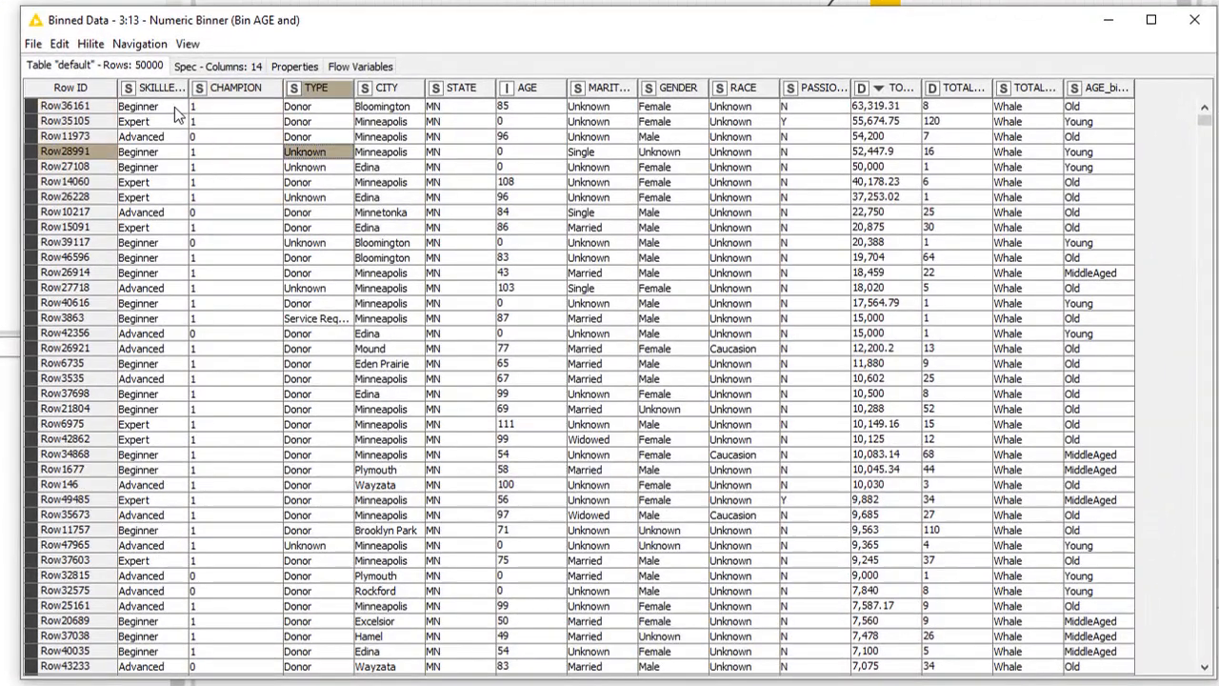
{"action": "left_click", "coordinate": [174, 106]}
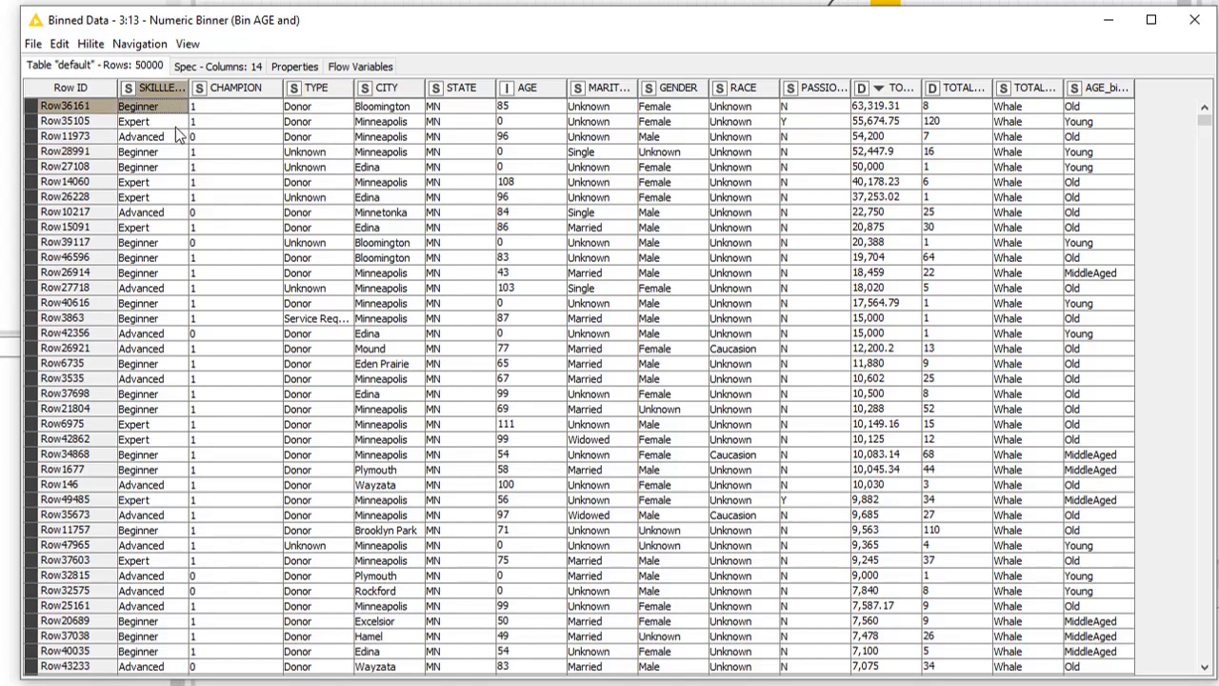
{"action": "right_click", "coordinate": [173, 84]}
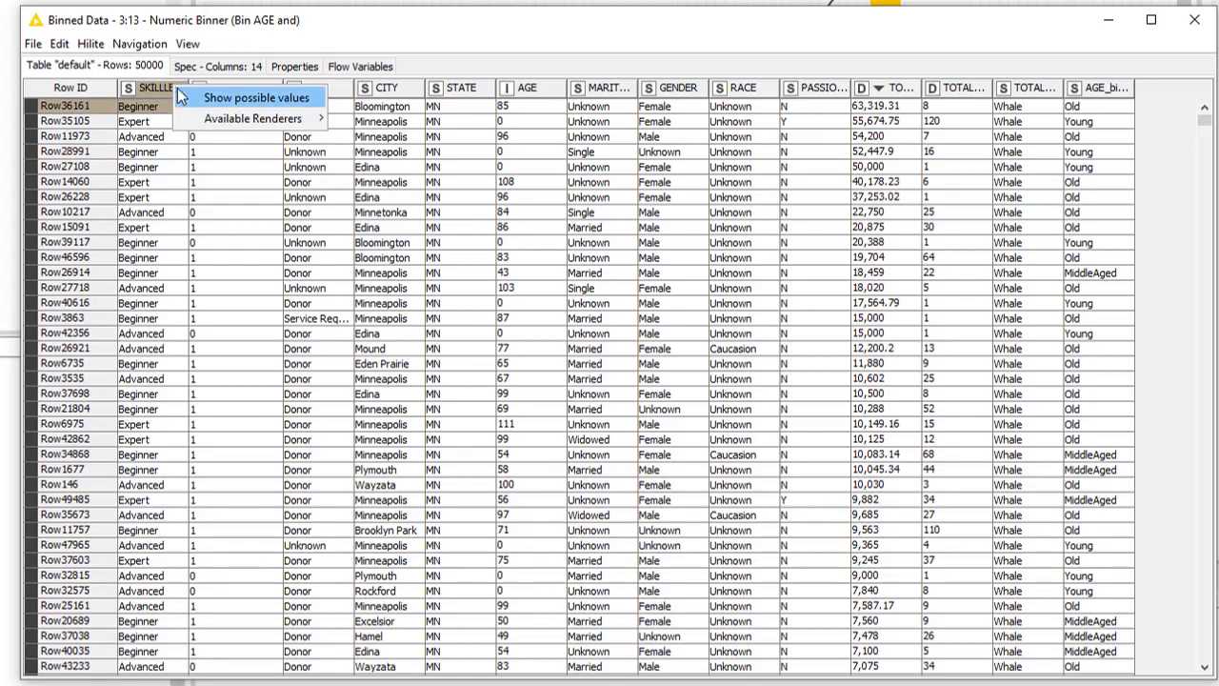
{"action": "left_click", "coordinate": [202, 97]}
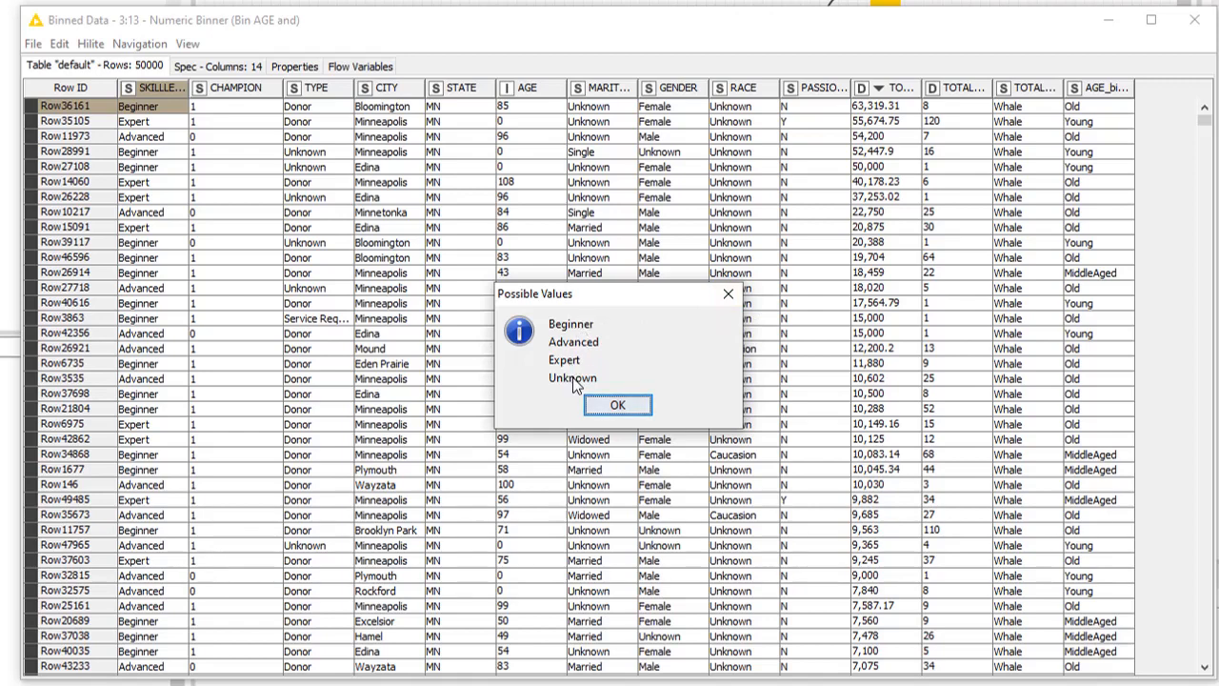
{"action": "left_click", "coordinate": [730, 298]}
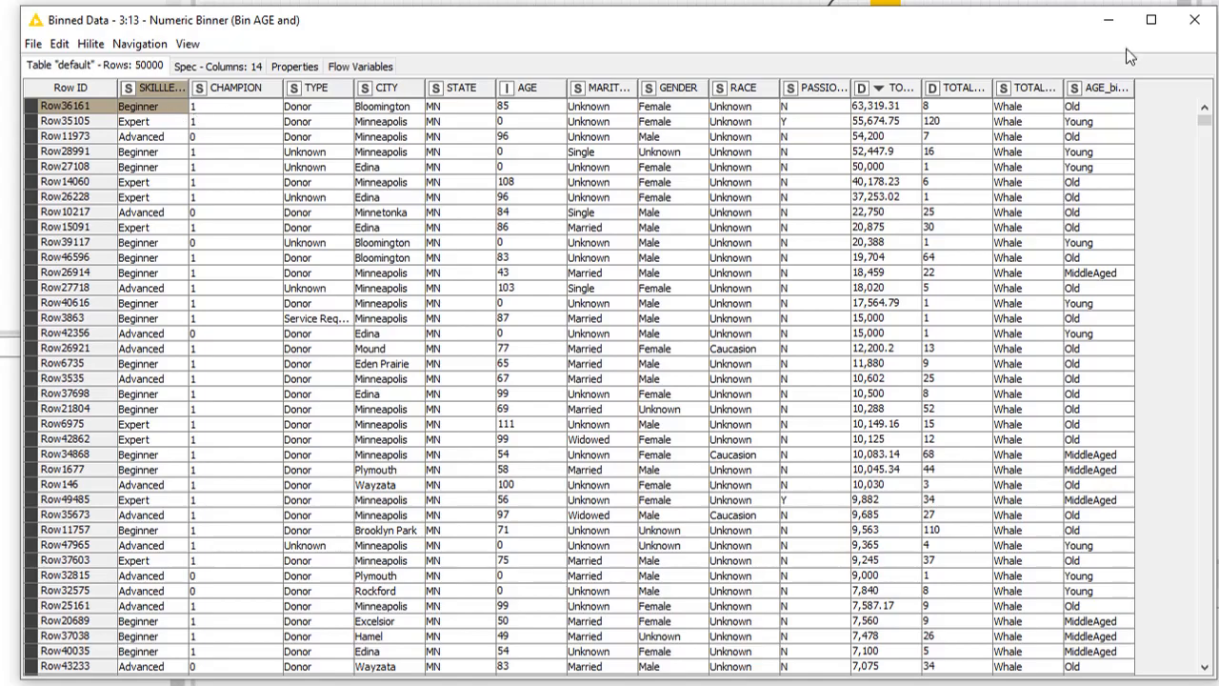
{"action": "left_click", "coordinate": [1194, 21]}
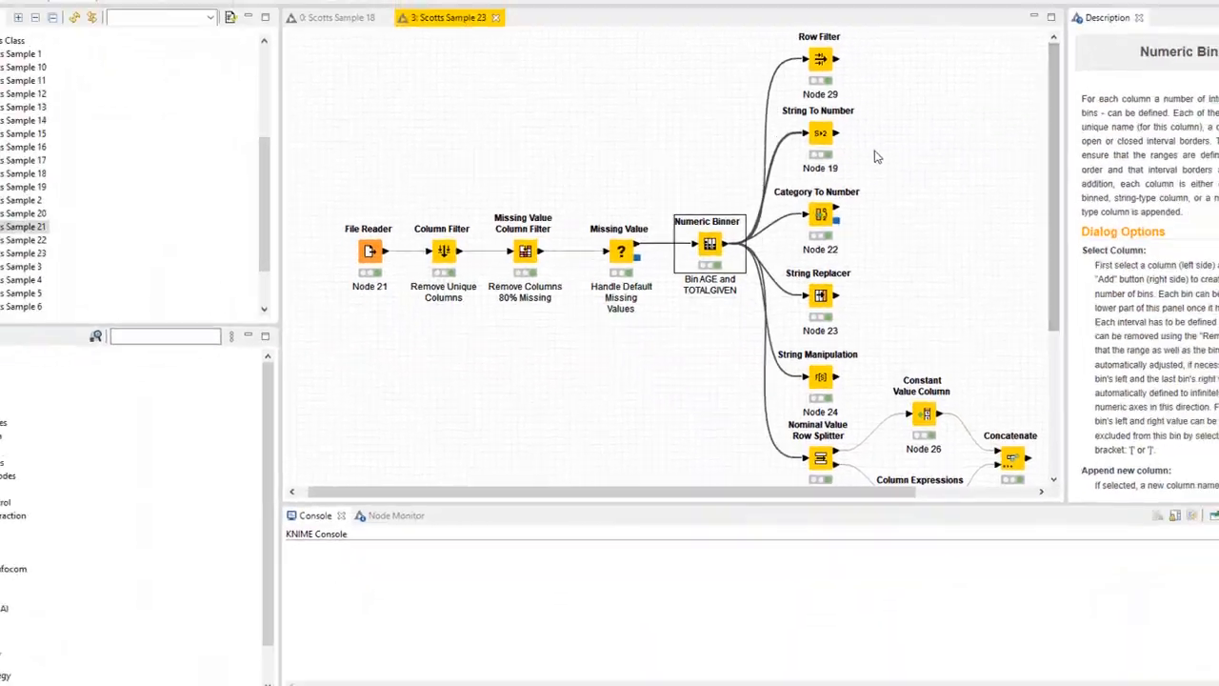
Open the Category To Number node's processed data and move the appended numeric skill level column beside SKILLLEVEL for comparison.
{"action": "left_click", "coordinate": [783, 233]}
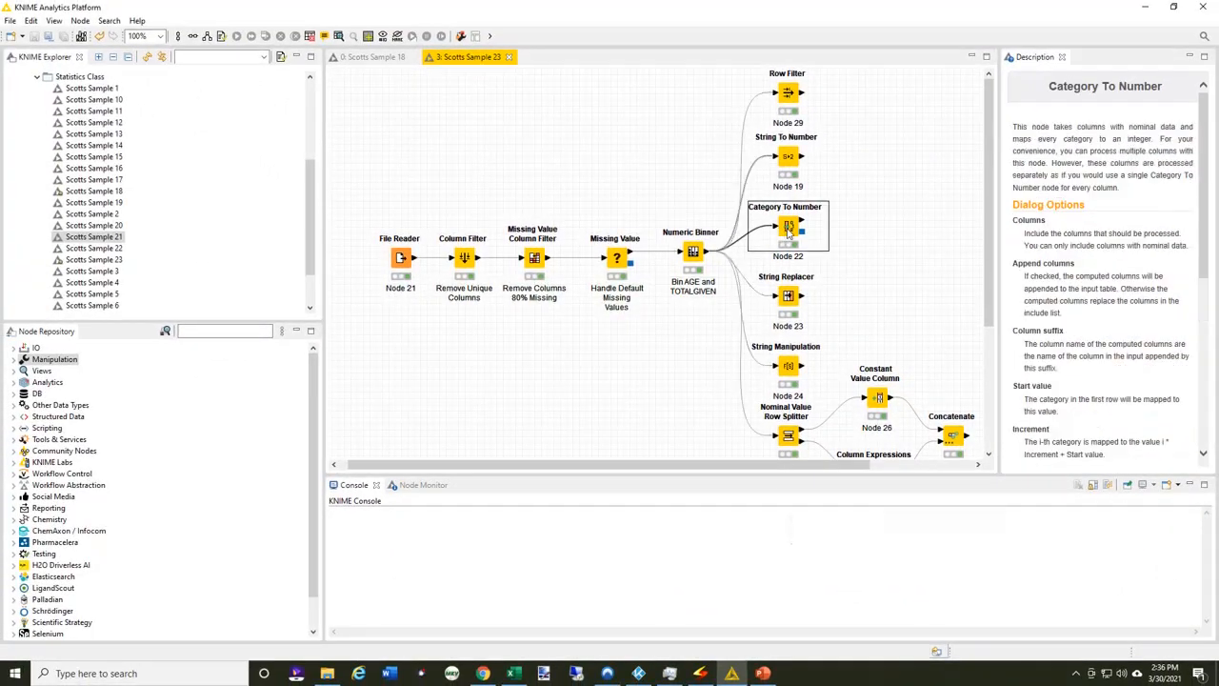
{"action": "right_click", "coordinate": [786, 229]}
{"action": "left_click", "coordinate": [834, 520]}
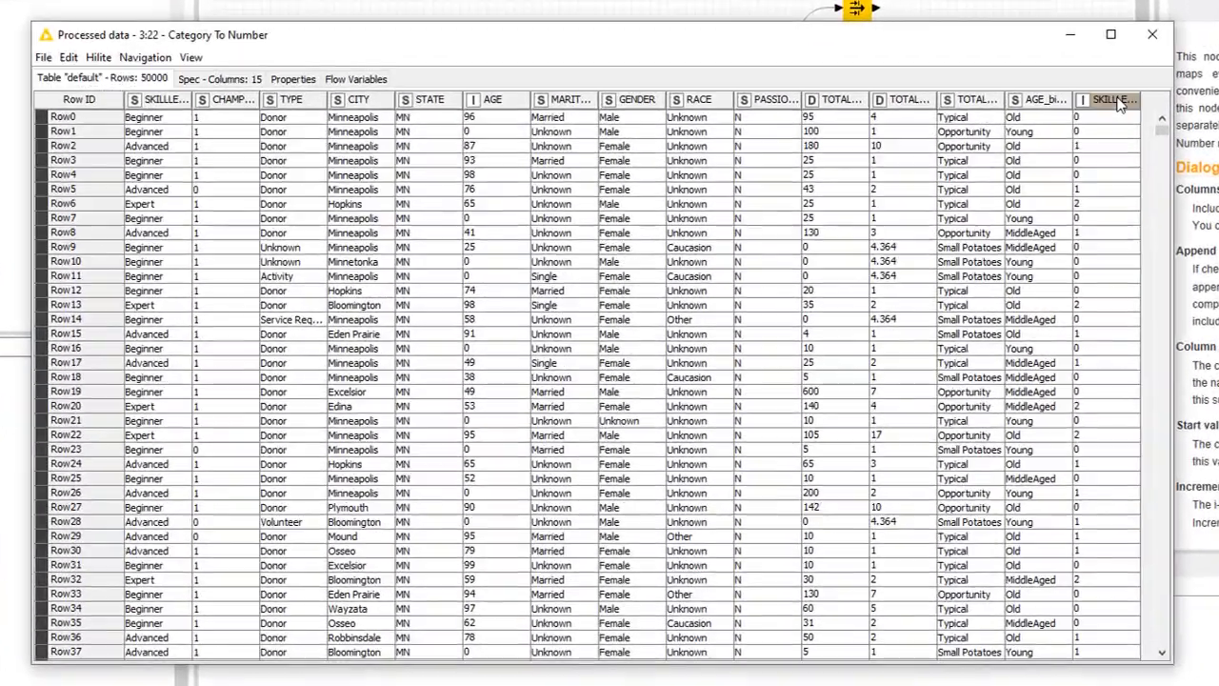
{"action": "left_click_drag", "start_coordinate": [1105, 101], "coordinate": [239, 82]}
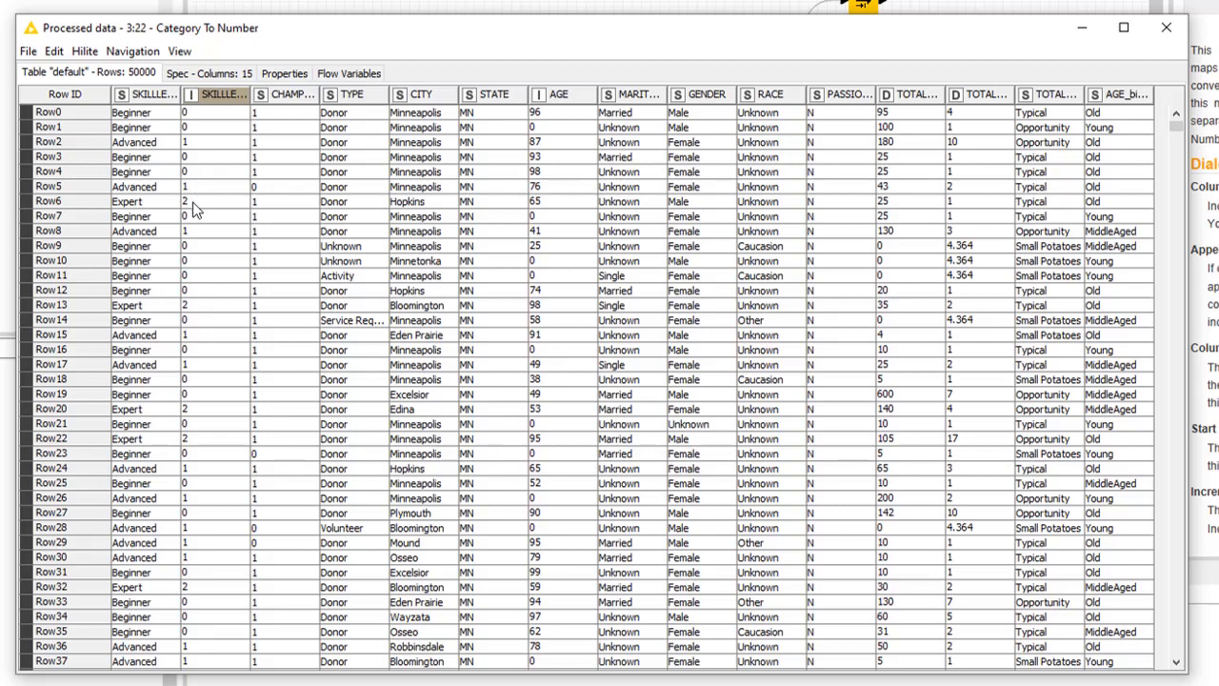
{"action": "left_click", "coordinate": [1164, 31]}
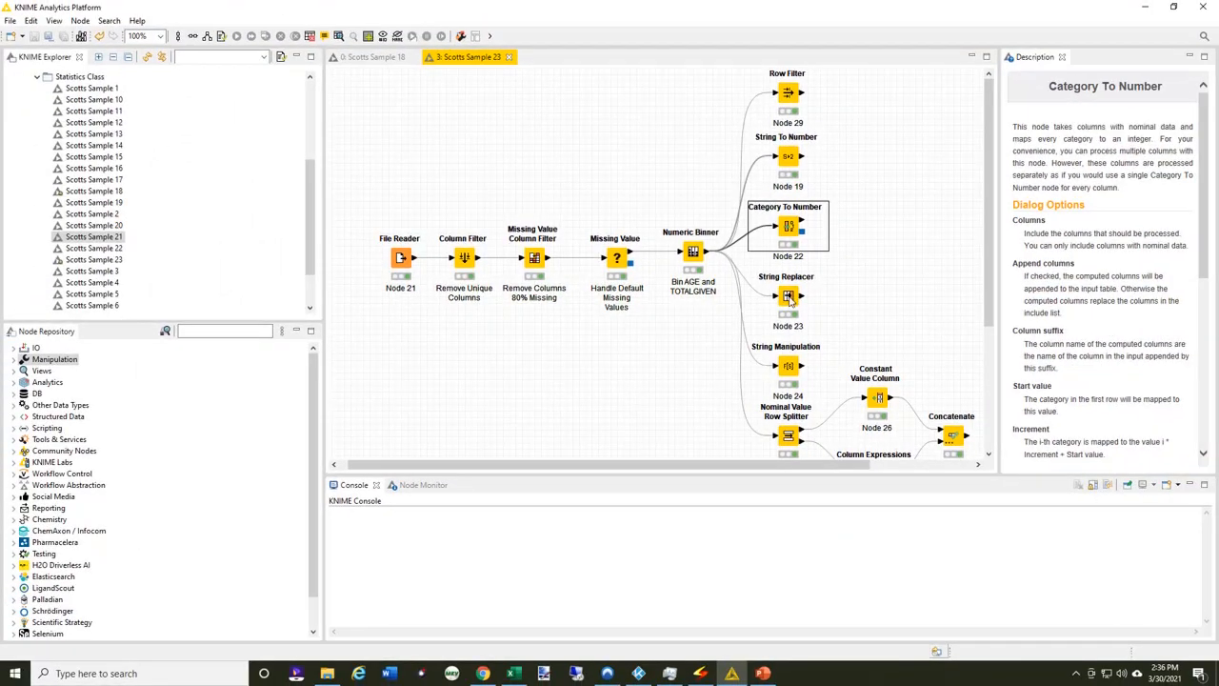
Review the String Replacer's pattern and replacement settings for RACE, and inspect the RACE column in its output table.
{"action": "double_click", "coordinate": [788, 297]}
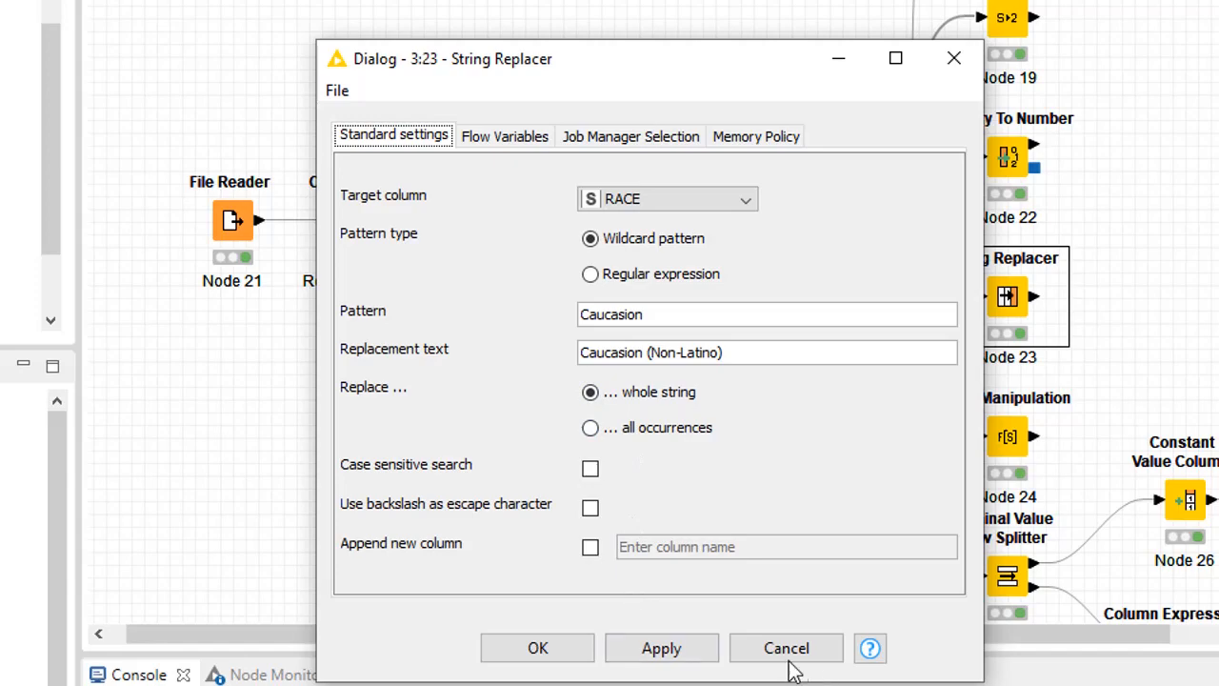
{"action": "left_click", "coordinate": [786, 648]}
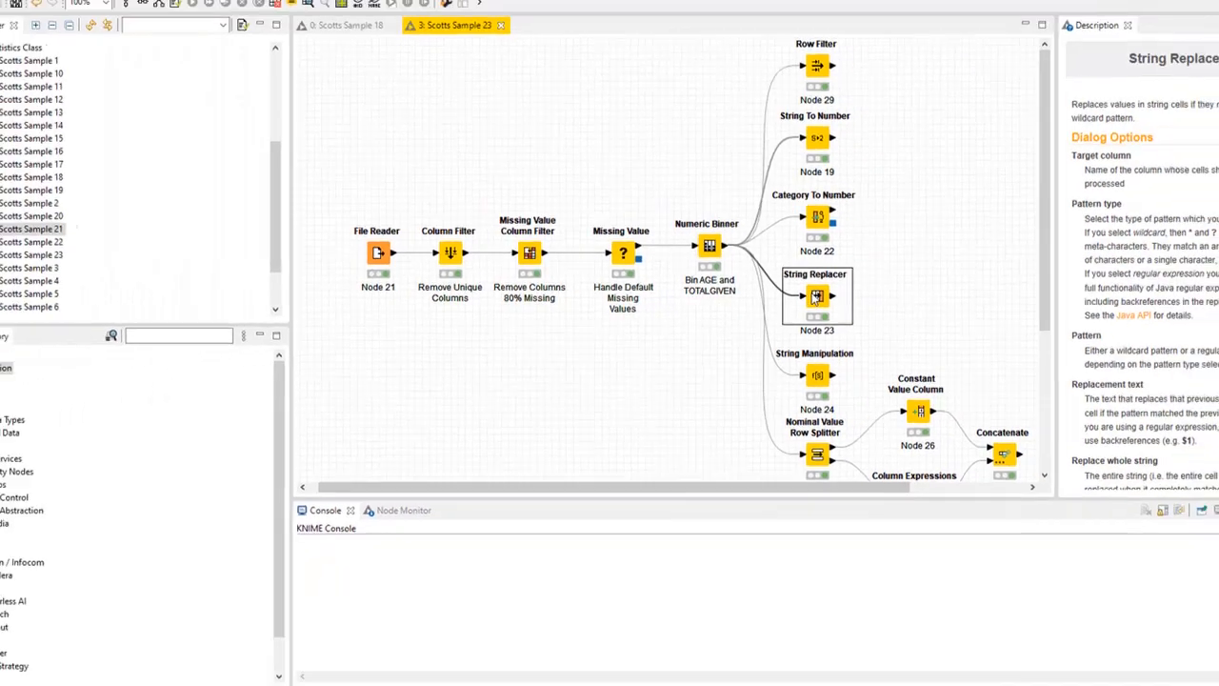
{"action": "right_click", "coordinate": [787, 298]}
{"action": "left_click", "coordinate": [832, 585]}
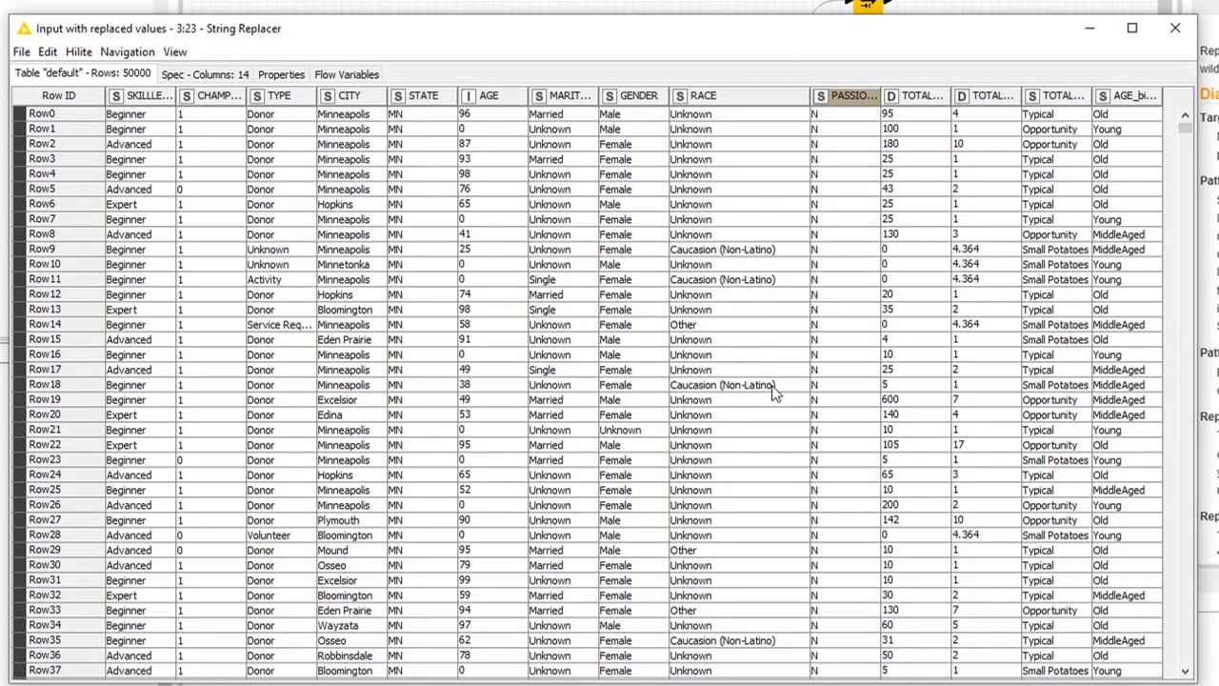
Review the String Manipulation node's nested replace expression for GENDER and its Replace Column setting, and cancel the configuration.
{"action": "left_click", "coordinate": [1175, 27]}
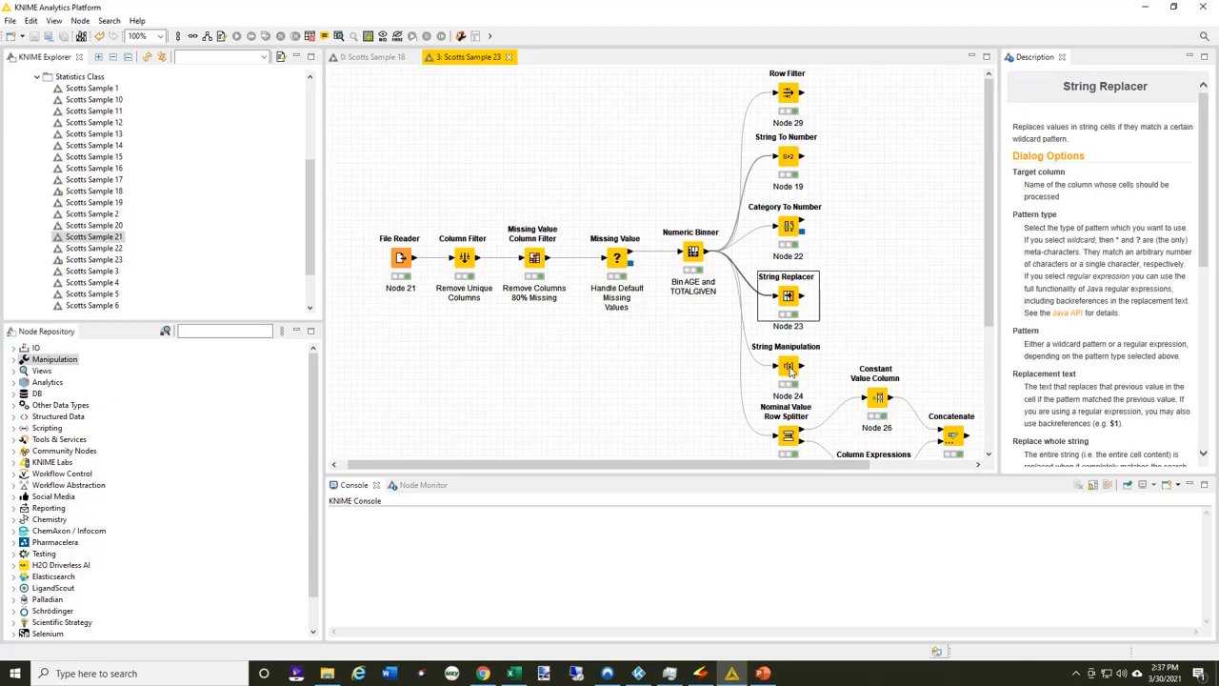
{"action": "double_click", "coordinate": [789, 368]}
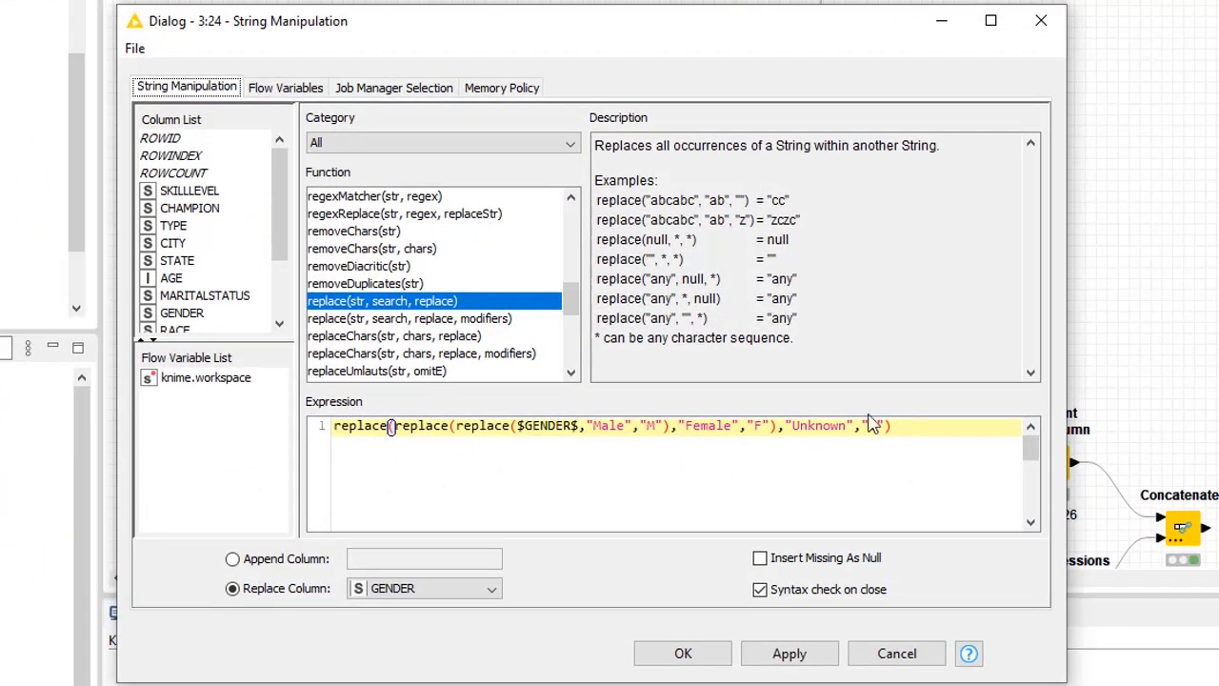
{"action": "left_click_drag", "start_coordinate": [572, 305], "coordinate": [581, 179]}
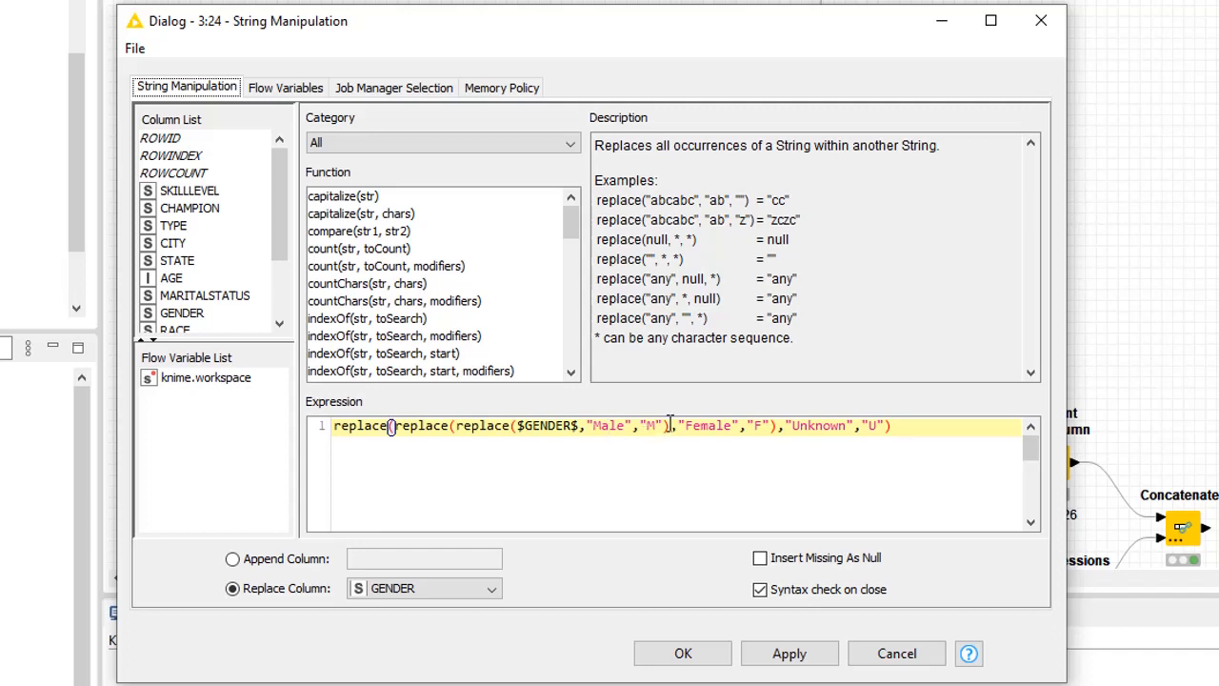
{"action": "left_click_drag", "start_coordinate": [670, 426], "coordinate": [455, 429]}
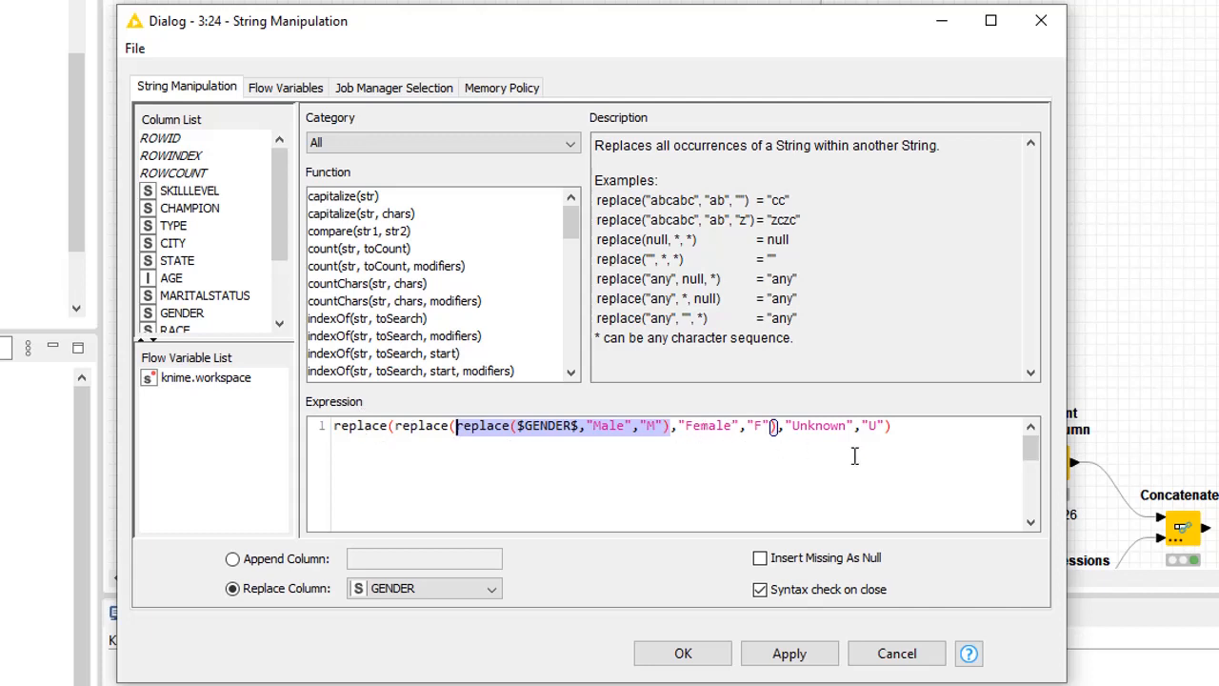
{"action": "left_click", "coordinate": [897, 653]}
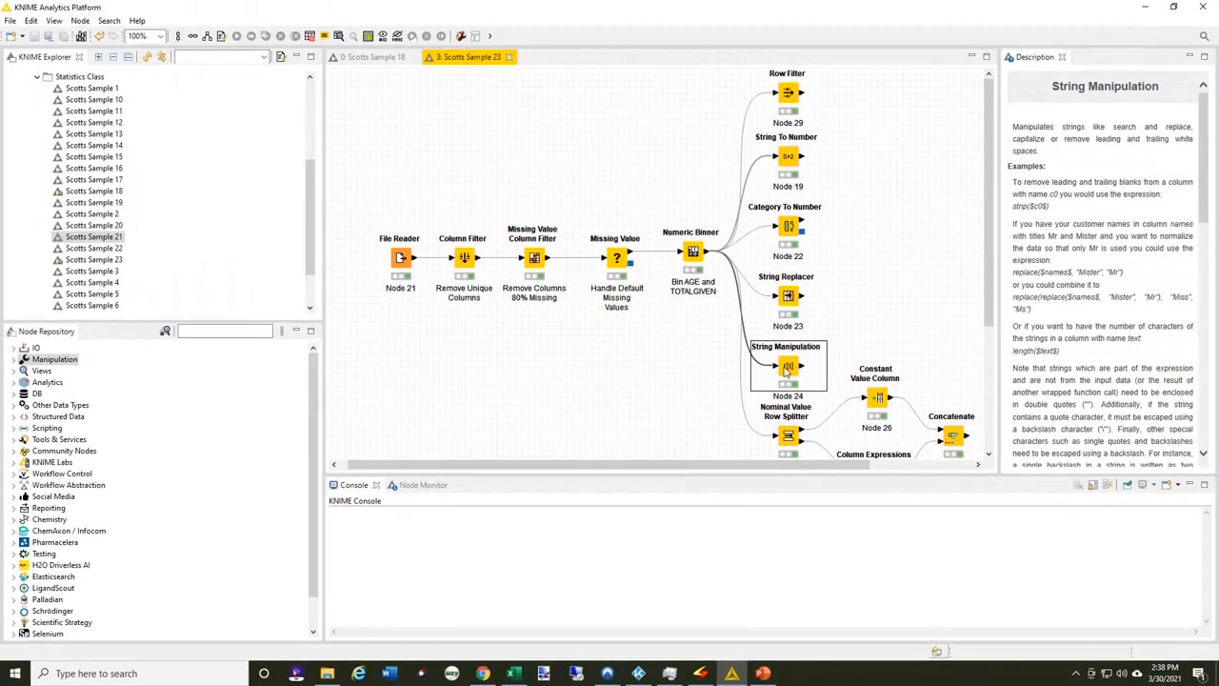
Open the String Manipulation node's appended table and inspect the replaced codes in the GENDER column.
{"action": "right_click", "coordinate": [787, 371]}
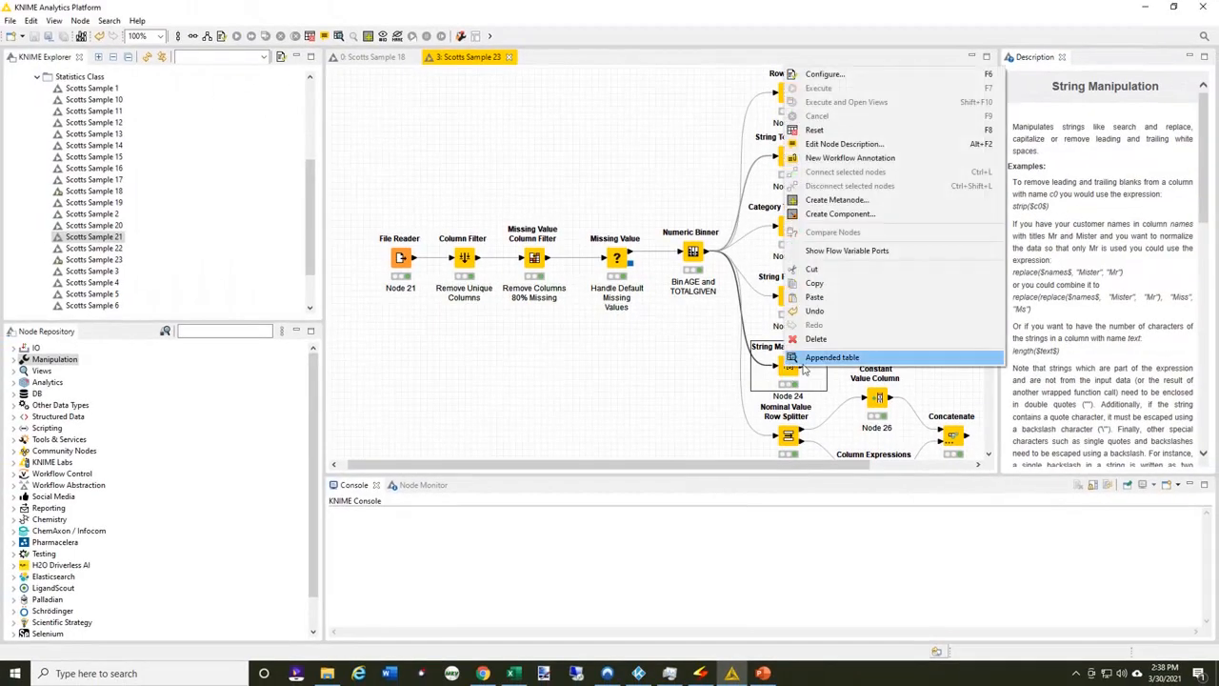
{"action": "left_click", "coordinate": [812, 367]}
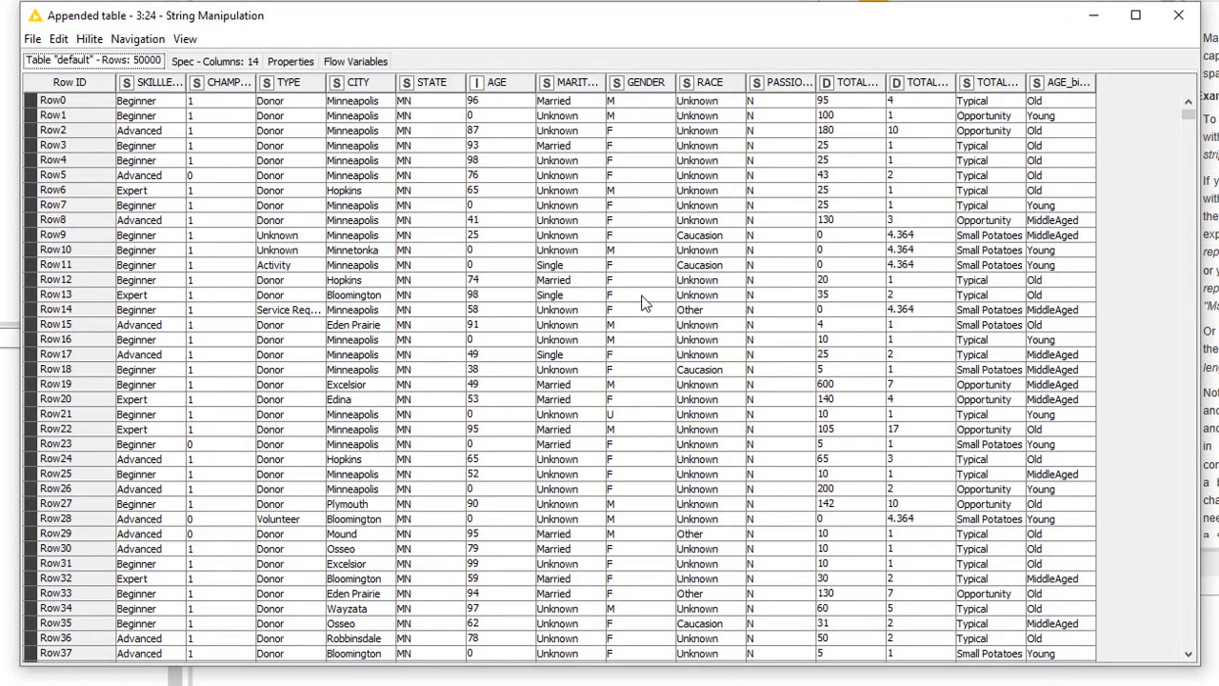
{"action": "left_click", "coordinate": [624, 416]}
{"action": "left_click_drag", "start_coordinate": [619, 388], "coordinate": [621, 416]}
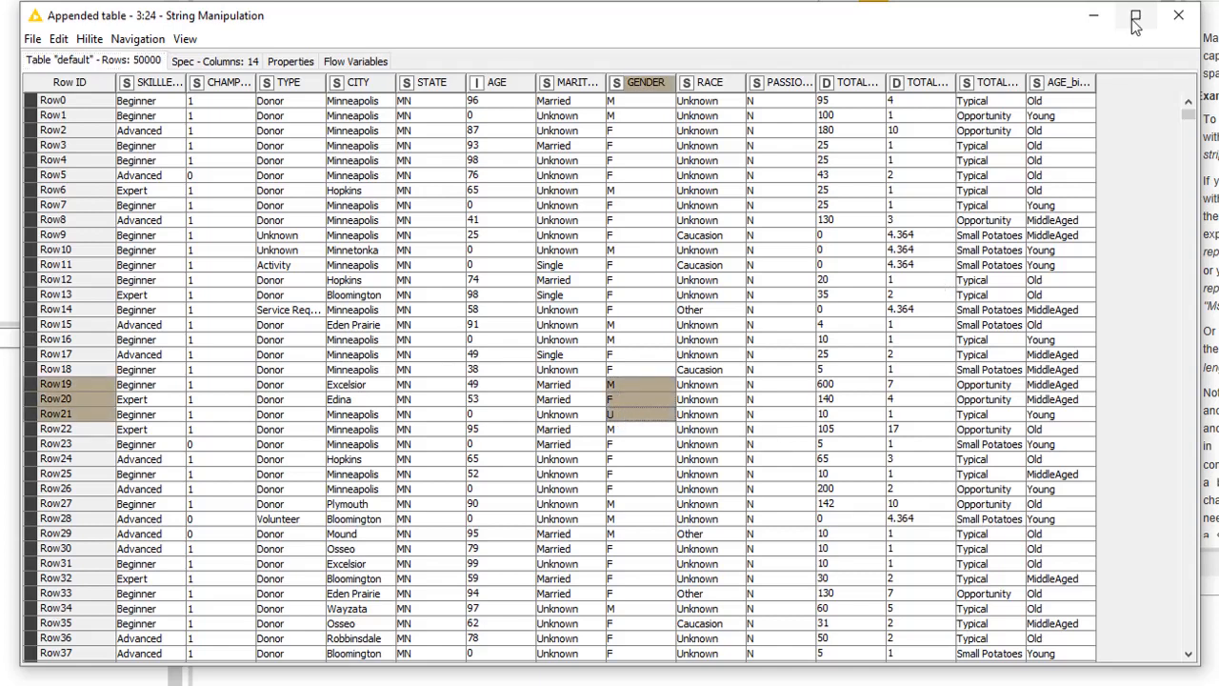
{"action": "left_click", "coordinate": [1179, 15]}
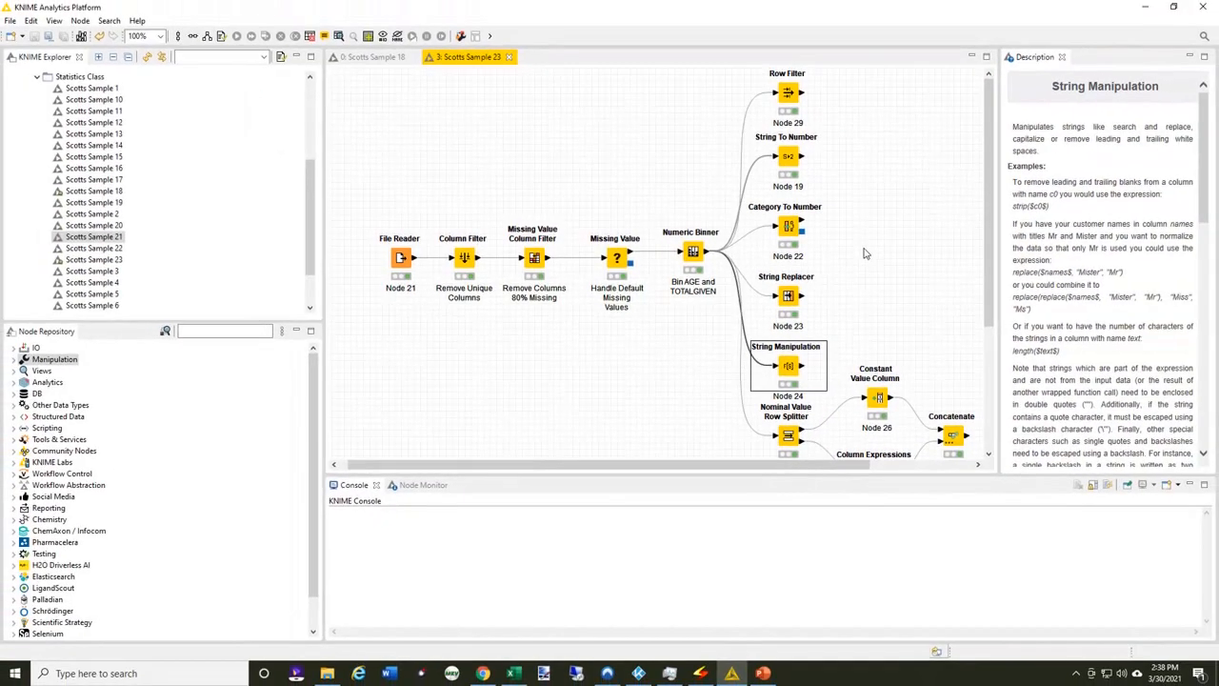
Review how the Nominal Value Row Splitter divides the MARITALSTATUS values between its two outputs, and cancel the configuration.
{"action": "scroll", "coordinate": [867, 253], "scroll_direction": "down", "scroll_amount": 2}
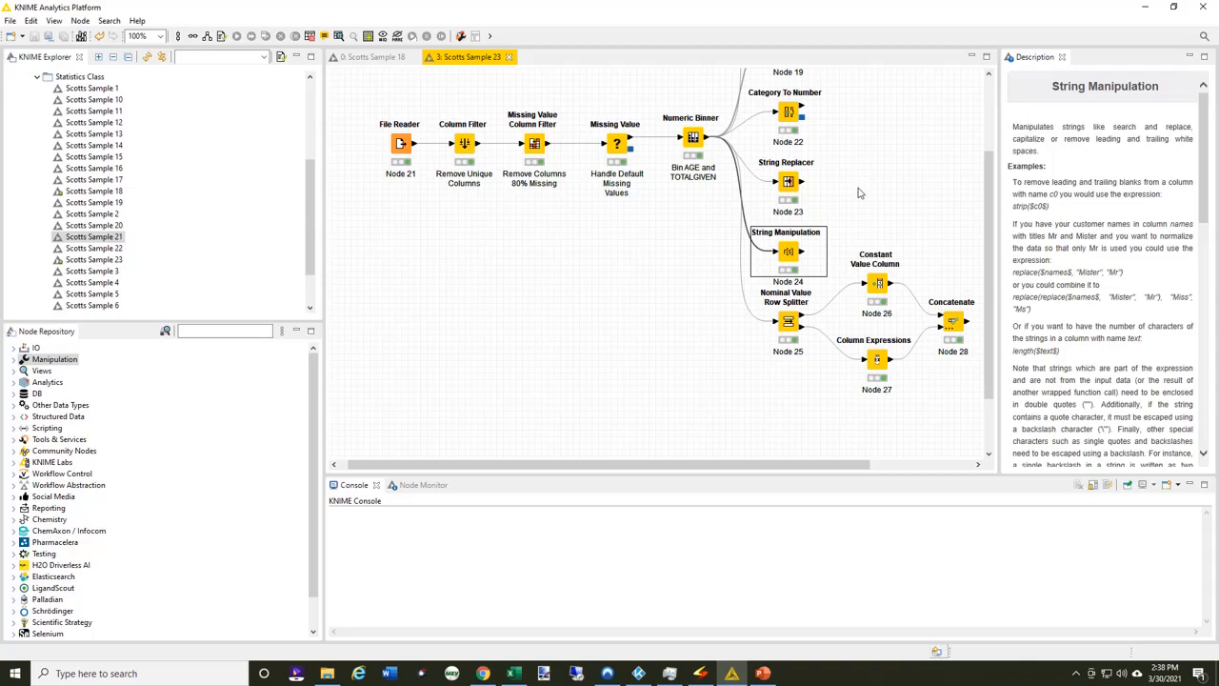
{"action": "double_click", "coordinate": [790, 324]}
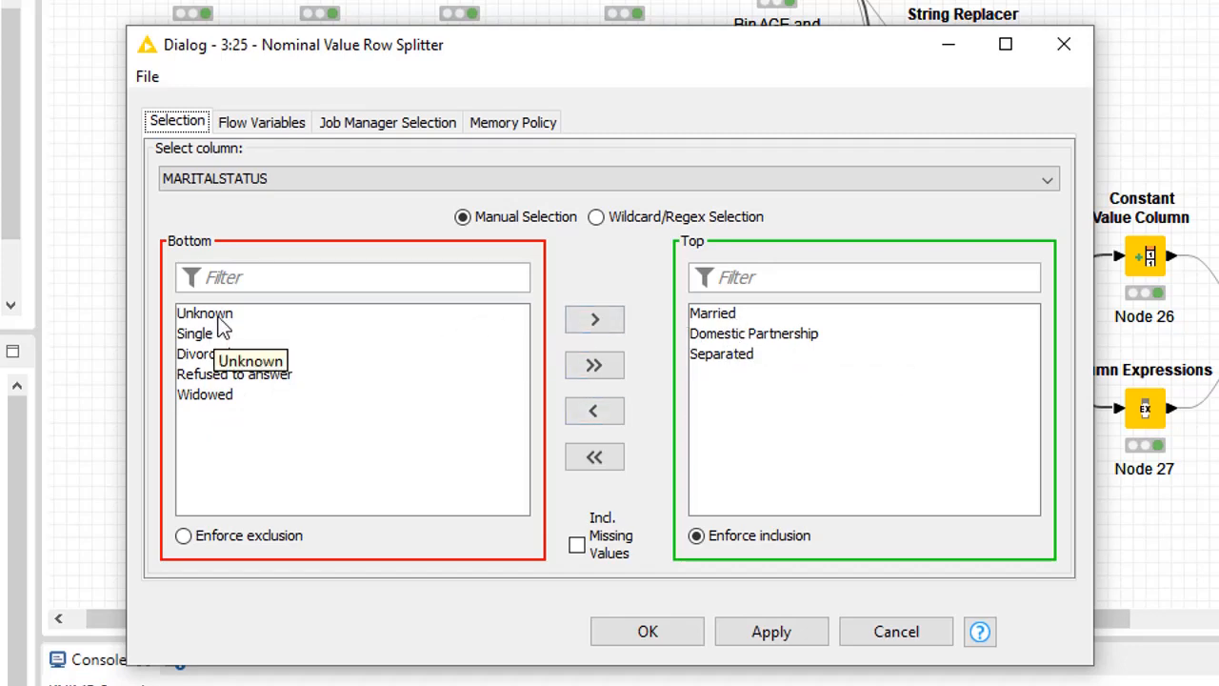
{"action": "left_click", "coordinate": [917, 633]}
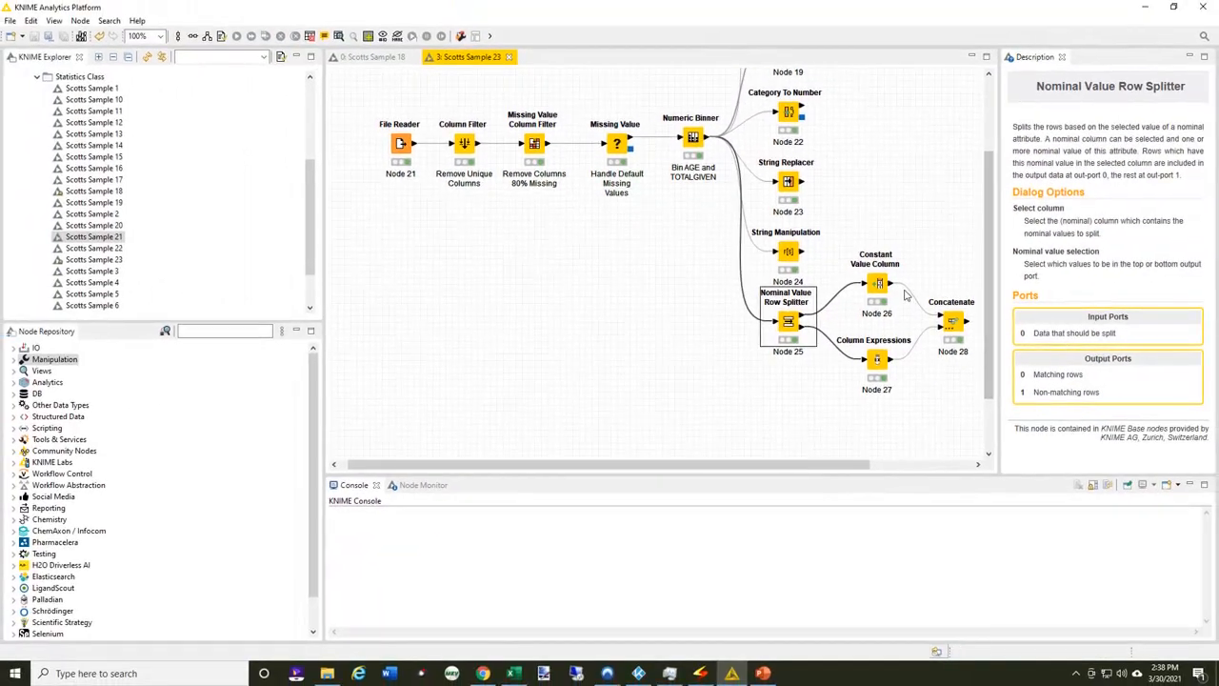
Open the Nominal Value Row Splitter's included rows and show the possible values of the MARITALSTATUS column.
{"action": "right_click", "coordinate": [788, 322]}
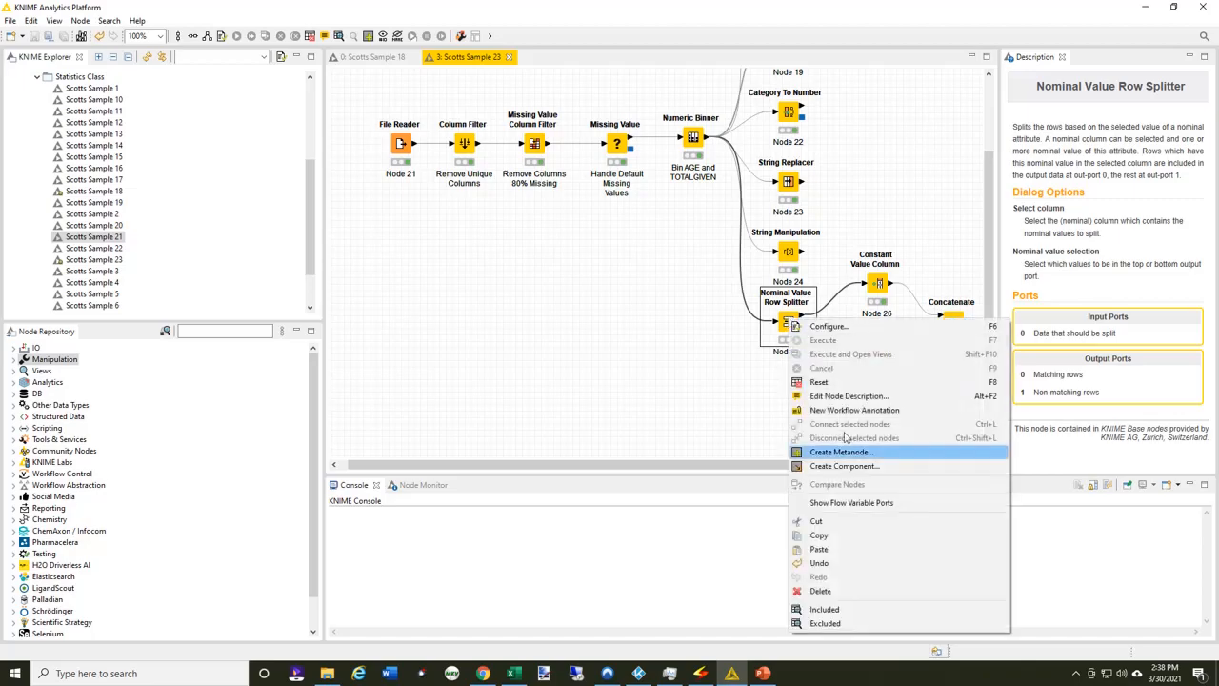
{"action": "left_click", "coordinate": [848, 610]}
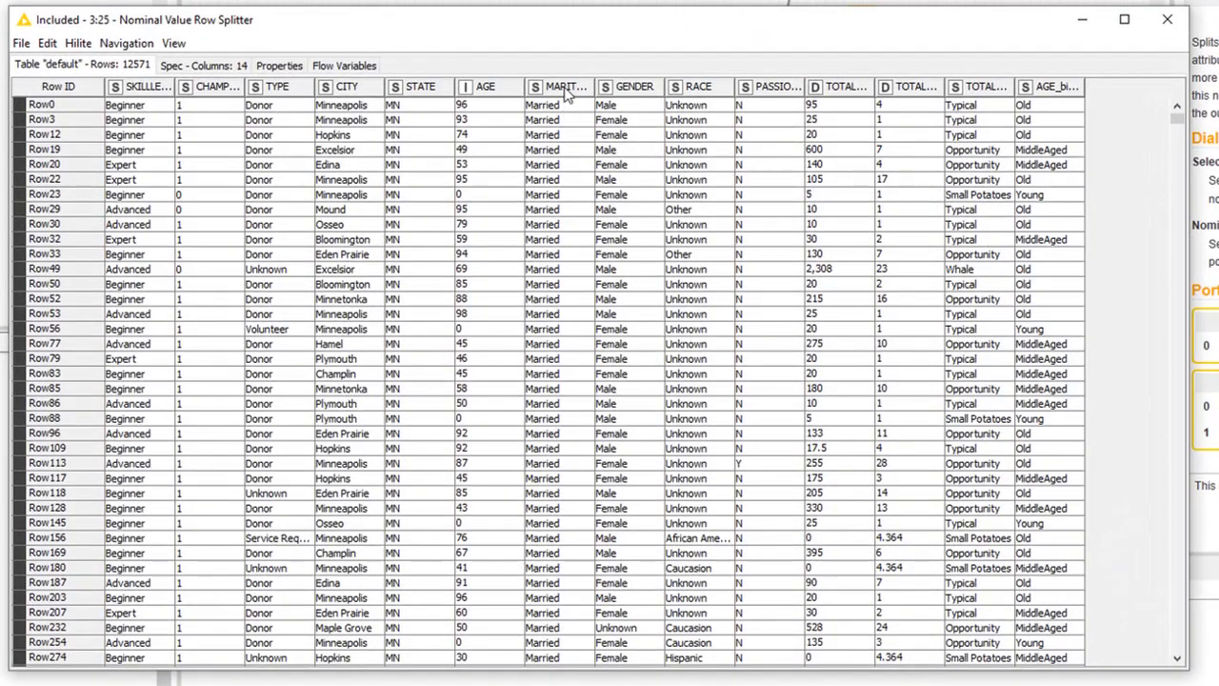
{"action": "right_click", "coordinate": [569, 90]}
{"action": "left_click", "coordinate": [586, 95]}
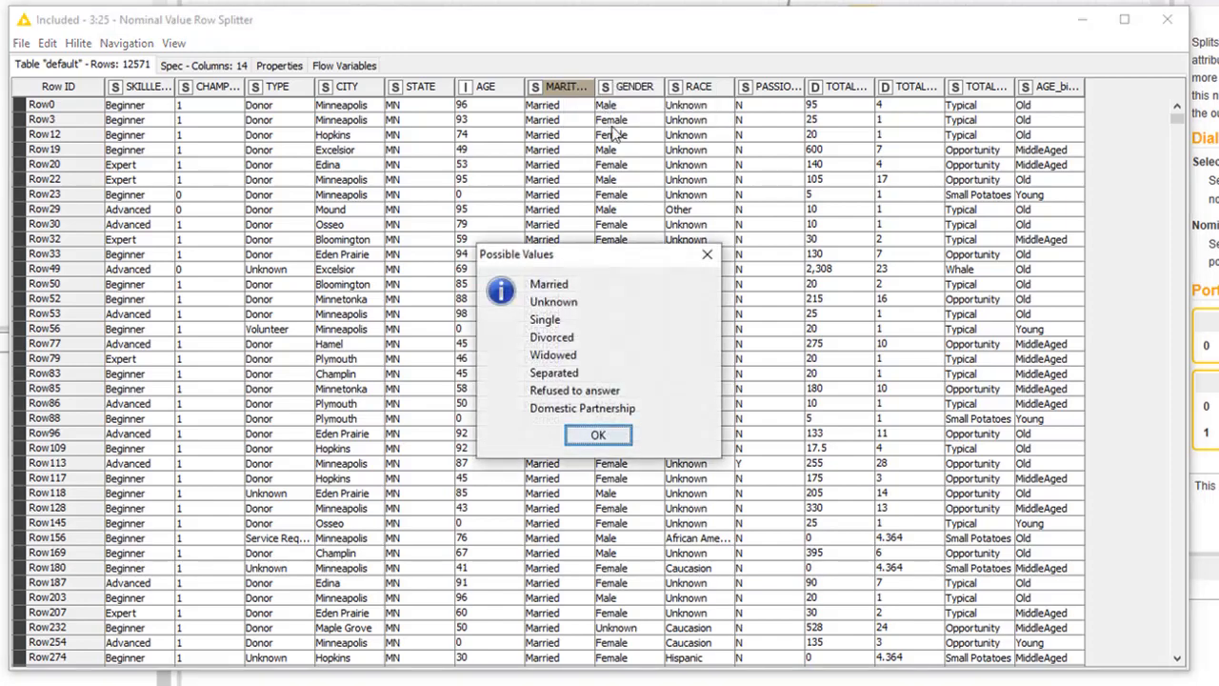
{"action": "left_click", "coordinate": [707, 254]}
Sort the included rows by MARITALSTATUS in ascending order, inspect the marital status values, and close the table.
{"action": "left_click", "coordinate": [583, 95]}
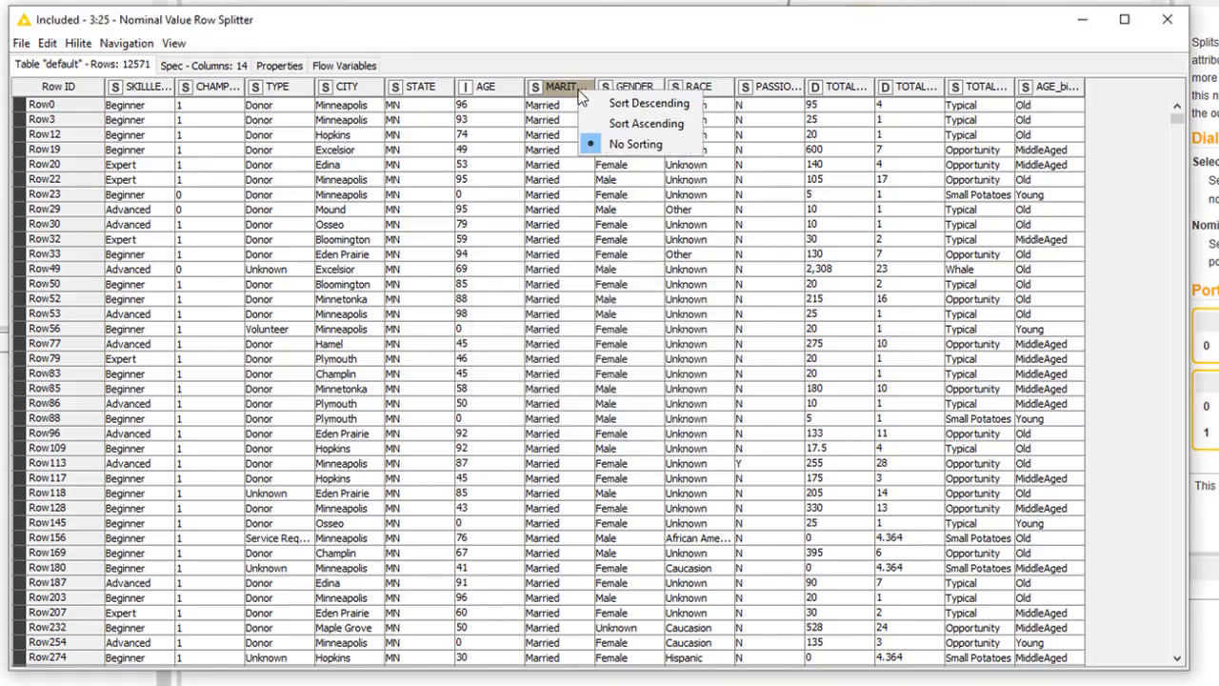
{"action": "left_click", "coordinate": [636, 125]}
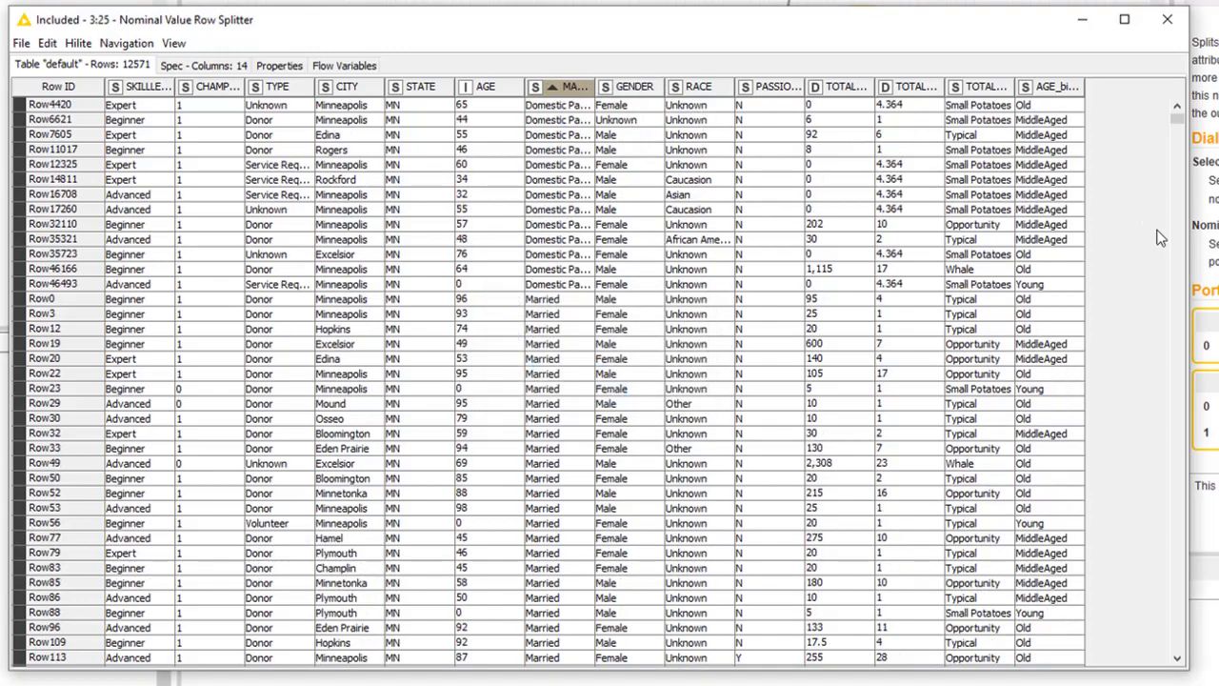
{"action": "left_click_drag", "start_coordinate": [1177, 124], "coordinate": [1182, 59]}
{"action": "left_click", "coordinate": [1167, 19]}
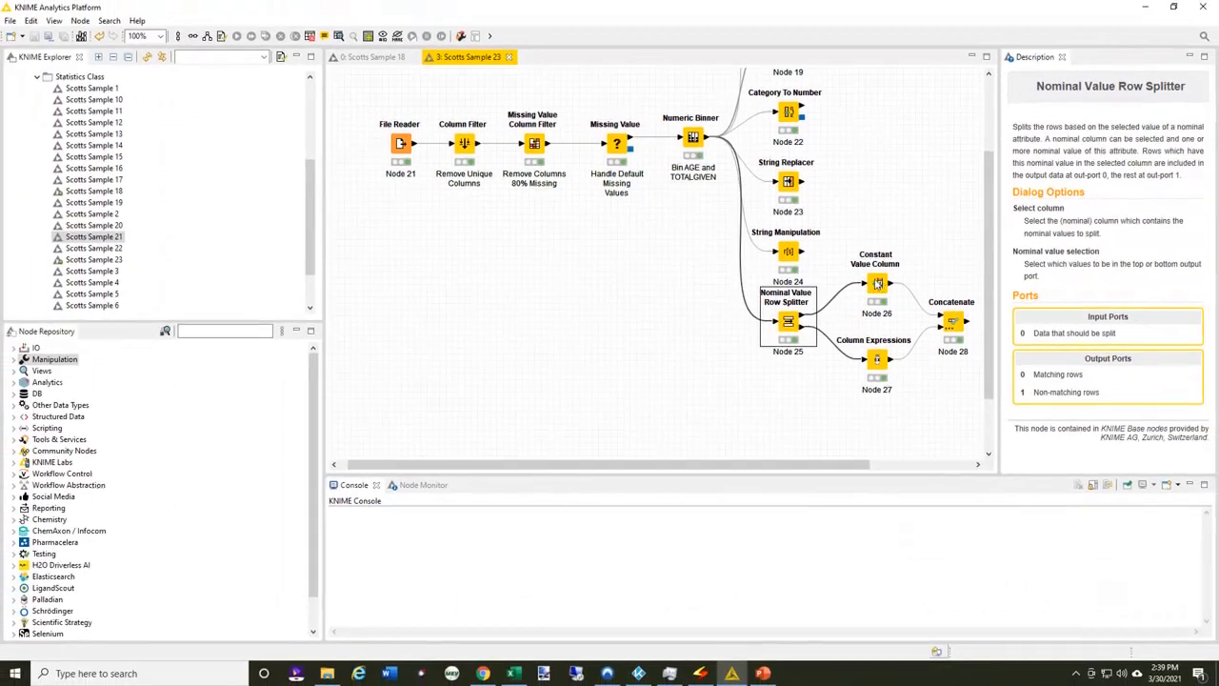
Review the Constant Value Column node's appended column name and its string value, and cancel the configuration.
{"action": "left_click", "coordinate": [877, 283]}
{"action": "double_click", "coordinate": [878, 283]}
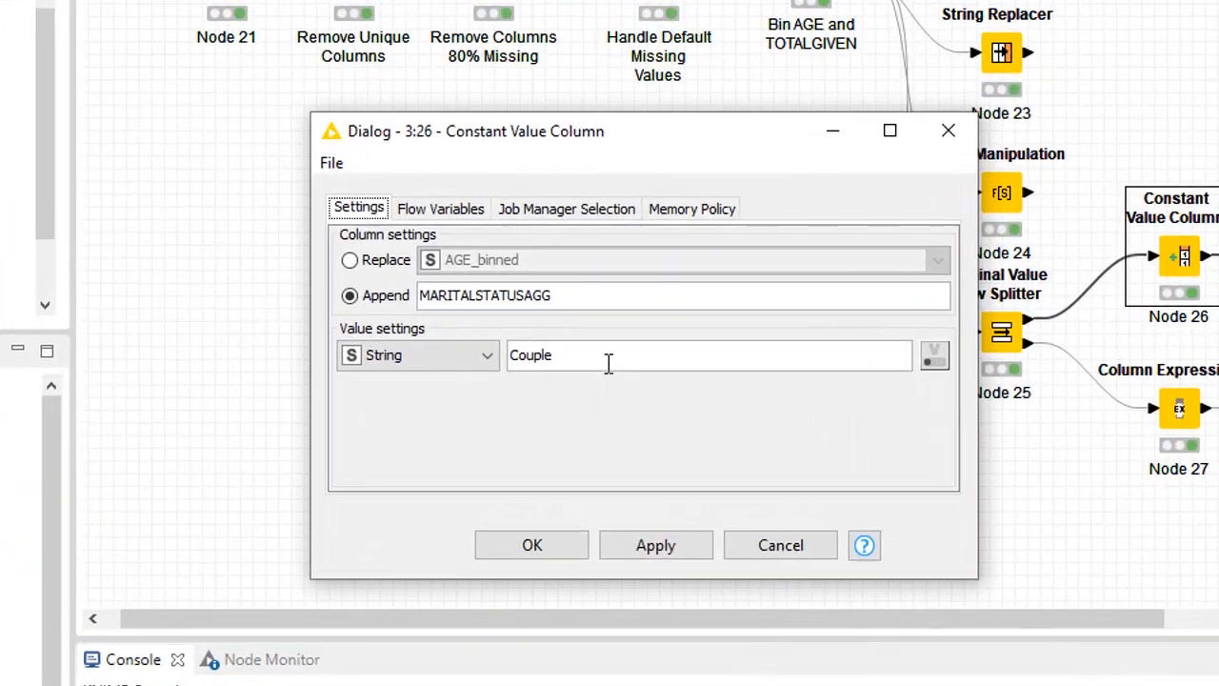
{"action": "double_click", "coordinate": [608, 362]}
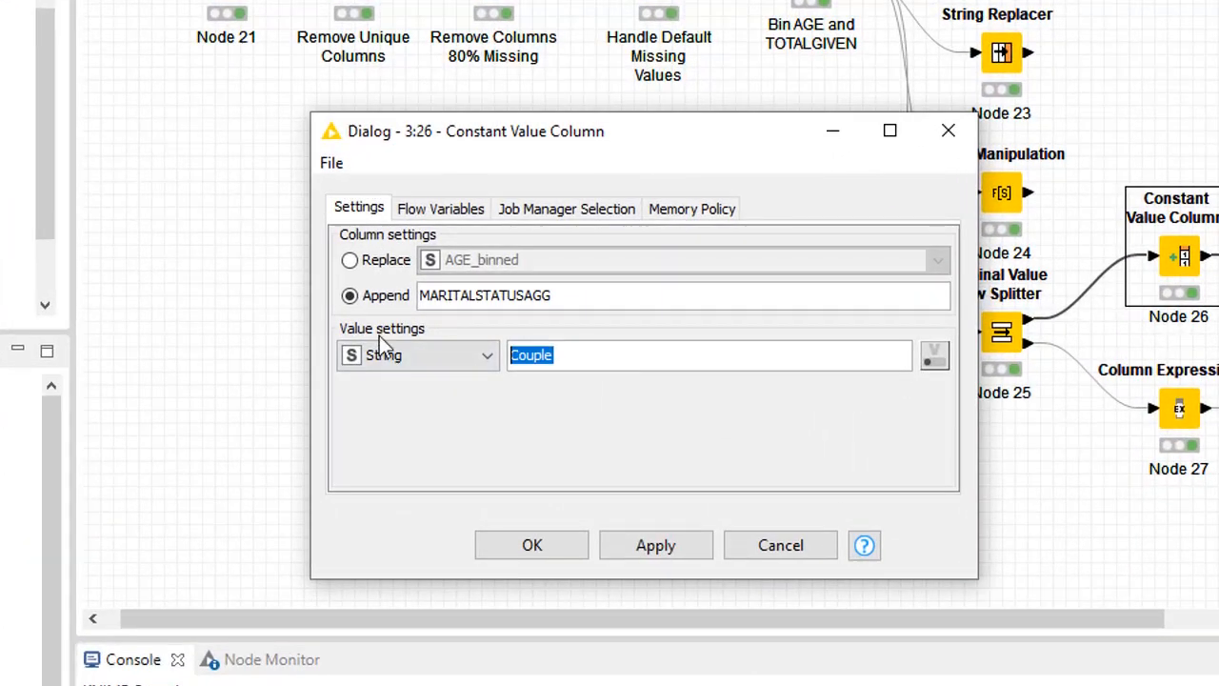
{"action": "left_click", "coordinate": [783, 557]}
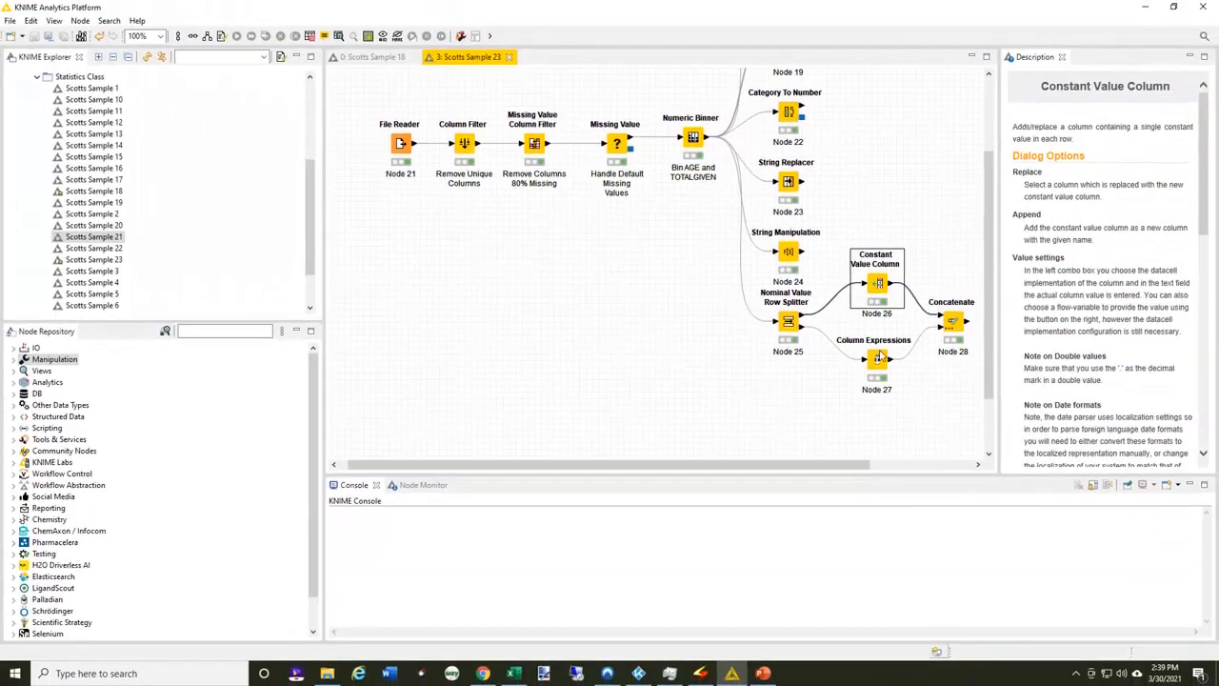
Set the Column Expressions node's MARITALSTATUSAGG expression to "Person", accept the node reset, and execute the node.
{"action": "double_click", "coordinate": [877, 361]}
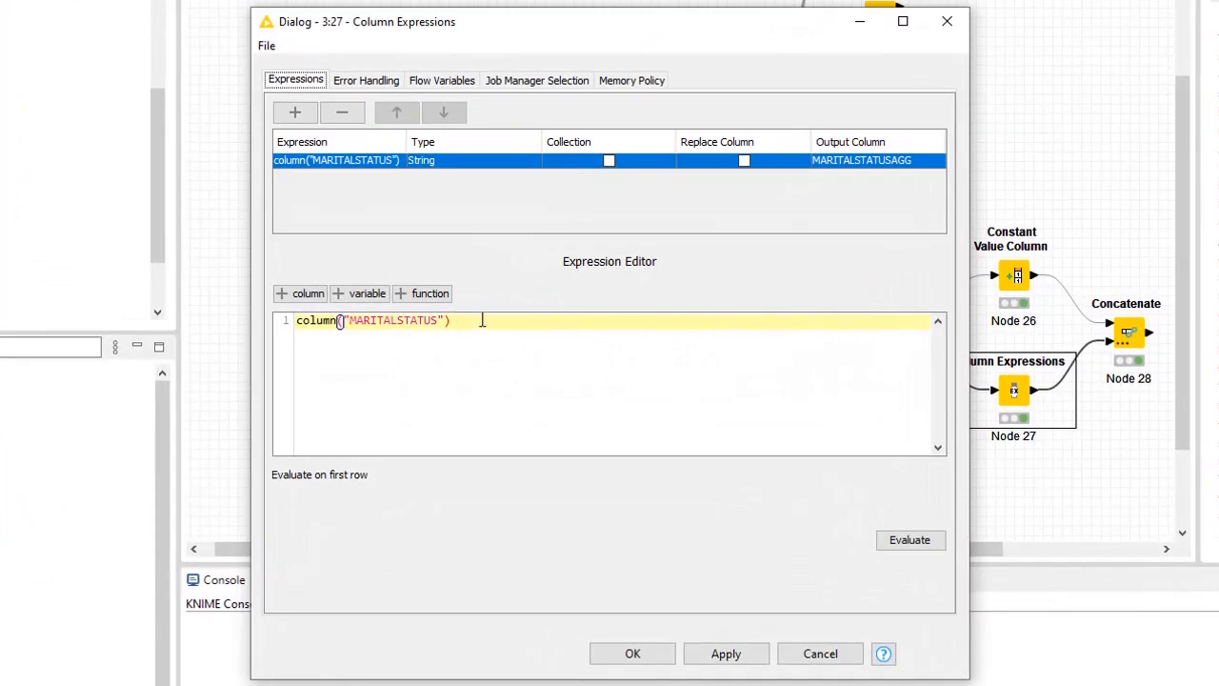
{"action": "triple_click", "coordinate": [482, 320]}
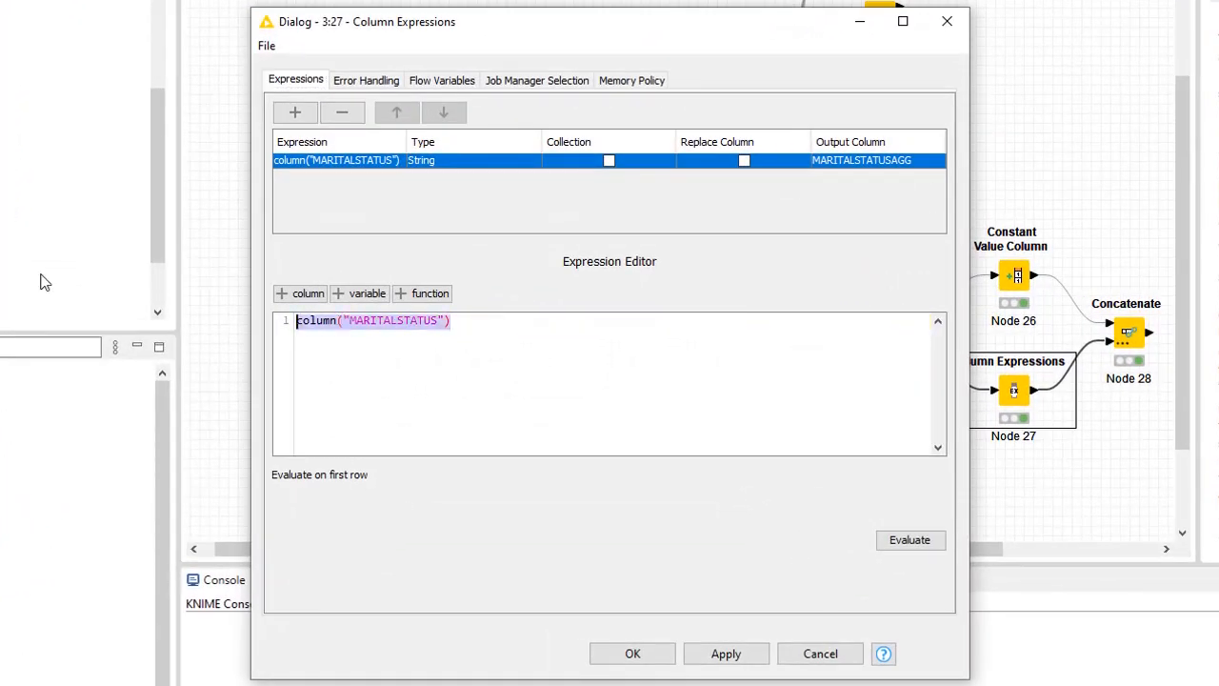
{"action": "type", "text": "\""}
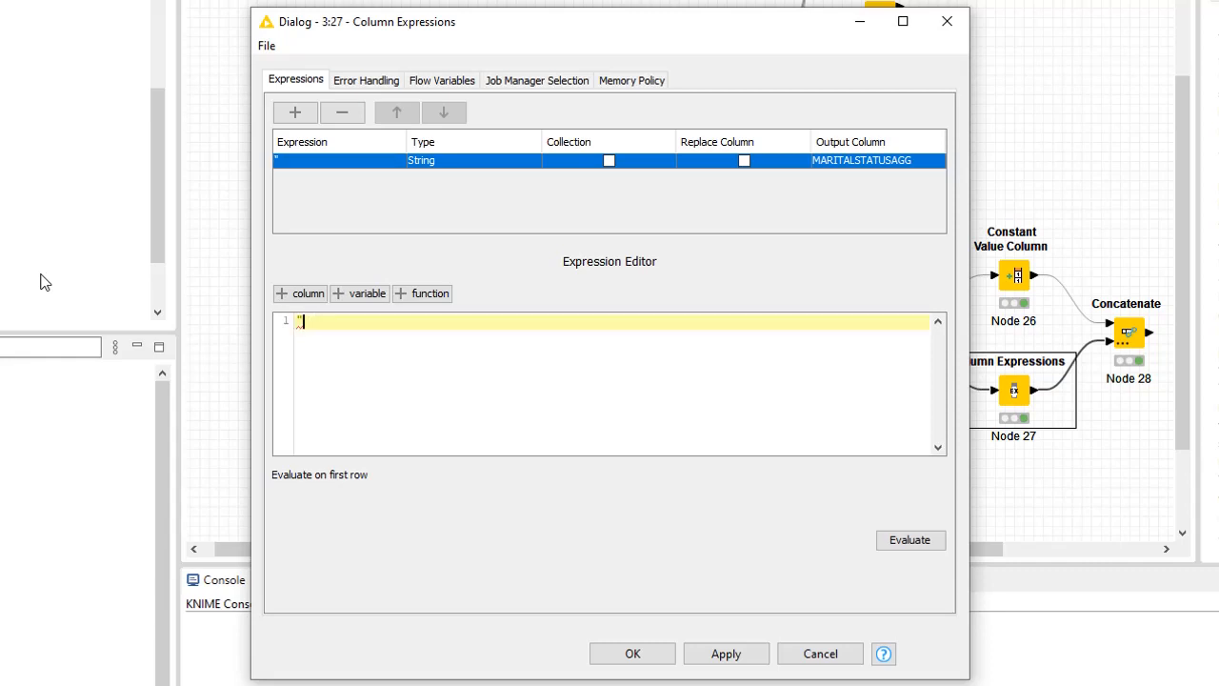
{"action": "type", "text": "Person\""}
{"action": "left_click", "coordinate": [633, 653]}
{"action": "left_click", "coordinate": [710, 367]}
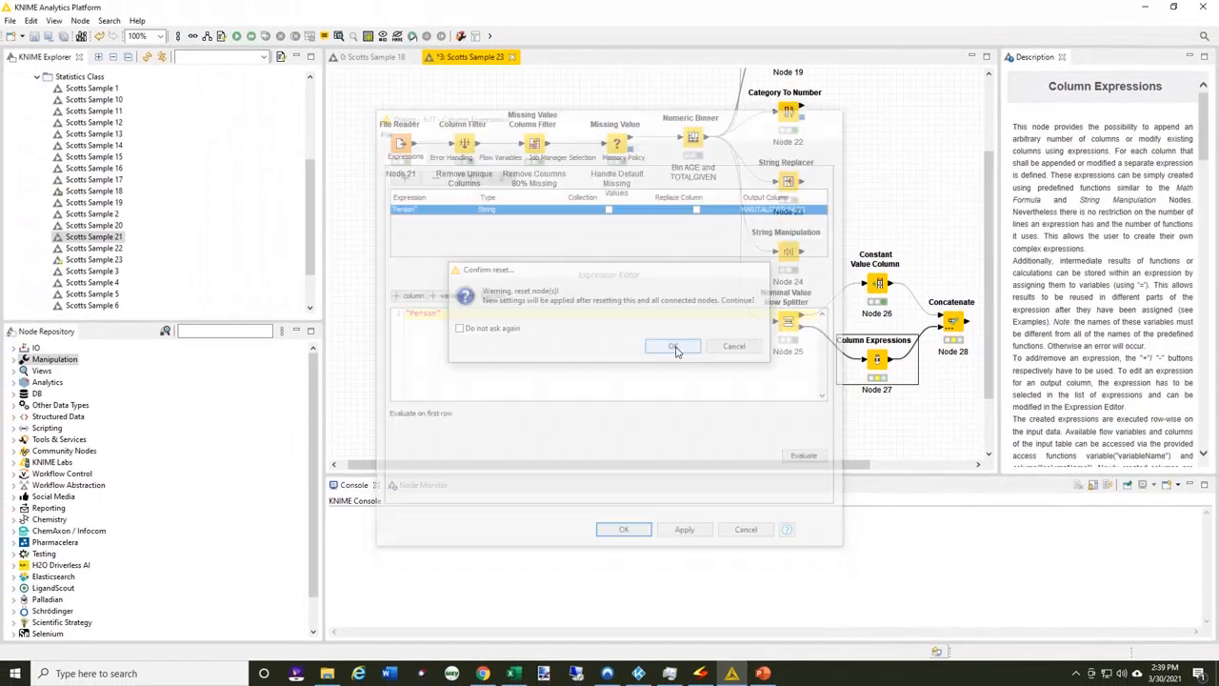
{"action": "right_click", "coordinate": [877, 357]}
{"action": "left_click", "coordinate": [900, 377]}
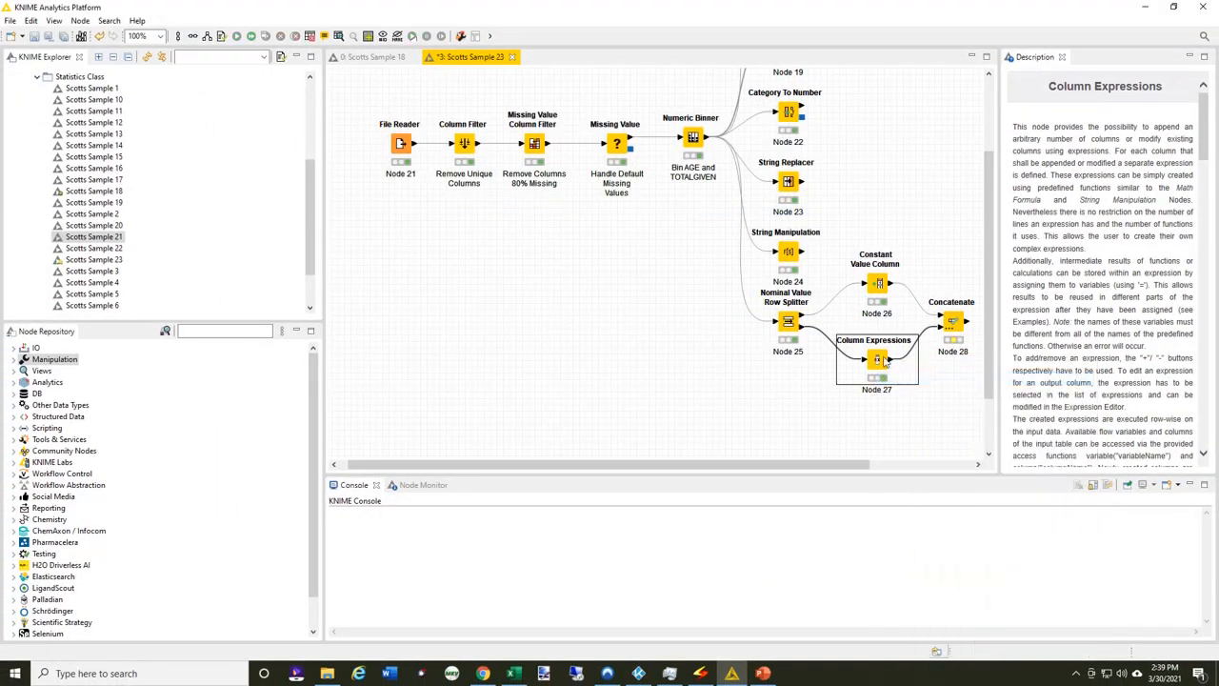
Inspect the appended MARITALSTATUSAGG column in the output tables of the Constant Value Column and Column Expressions nodes.
{"action": "right_click", "coordinate": [875, 286]}
{"action": "left_click", "coordinate": [891, 581]}
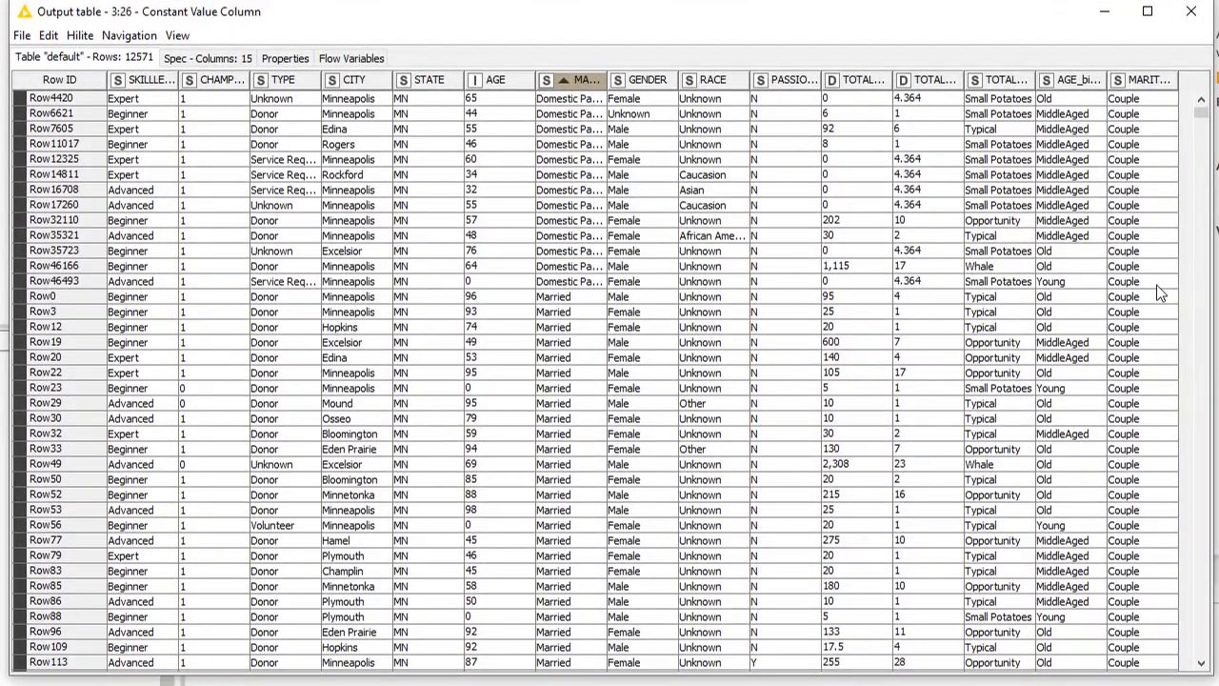
{"action": "left_click", "coordinate": [1190, 12]}
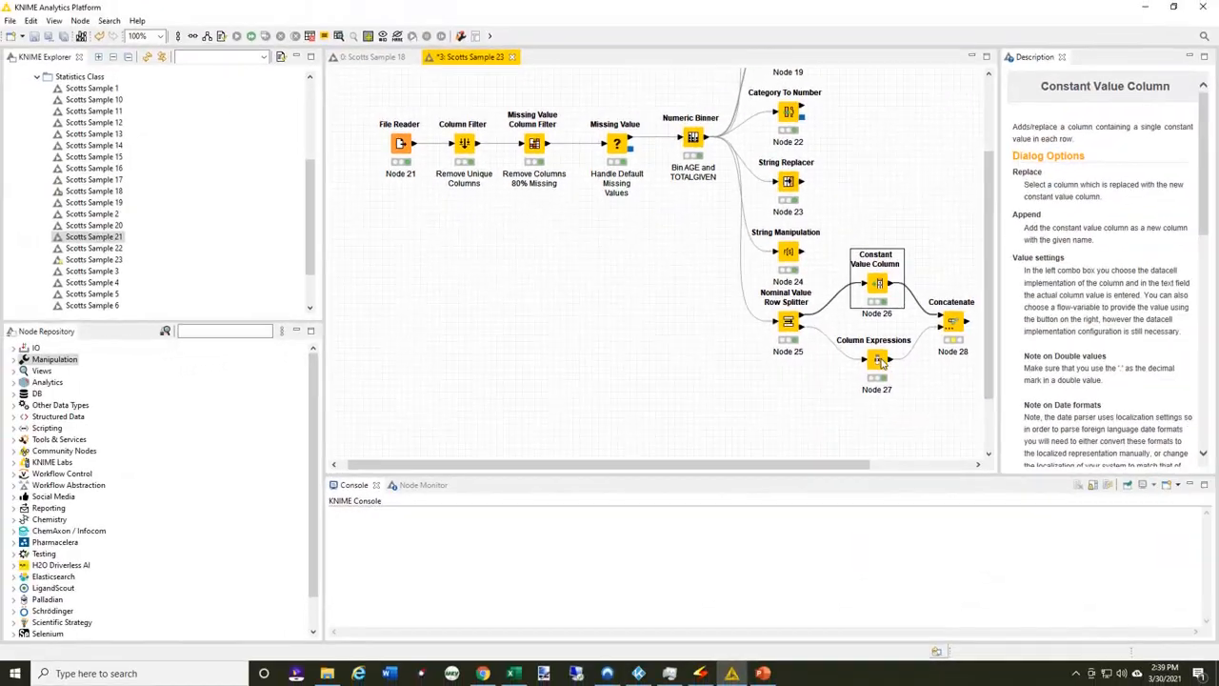
{"action": "right_click", "coordinate": [882, 362]}
{"action": "left_click", "coordinate": [919, 649]}
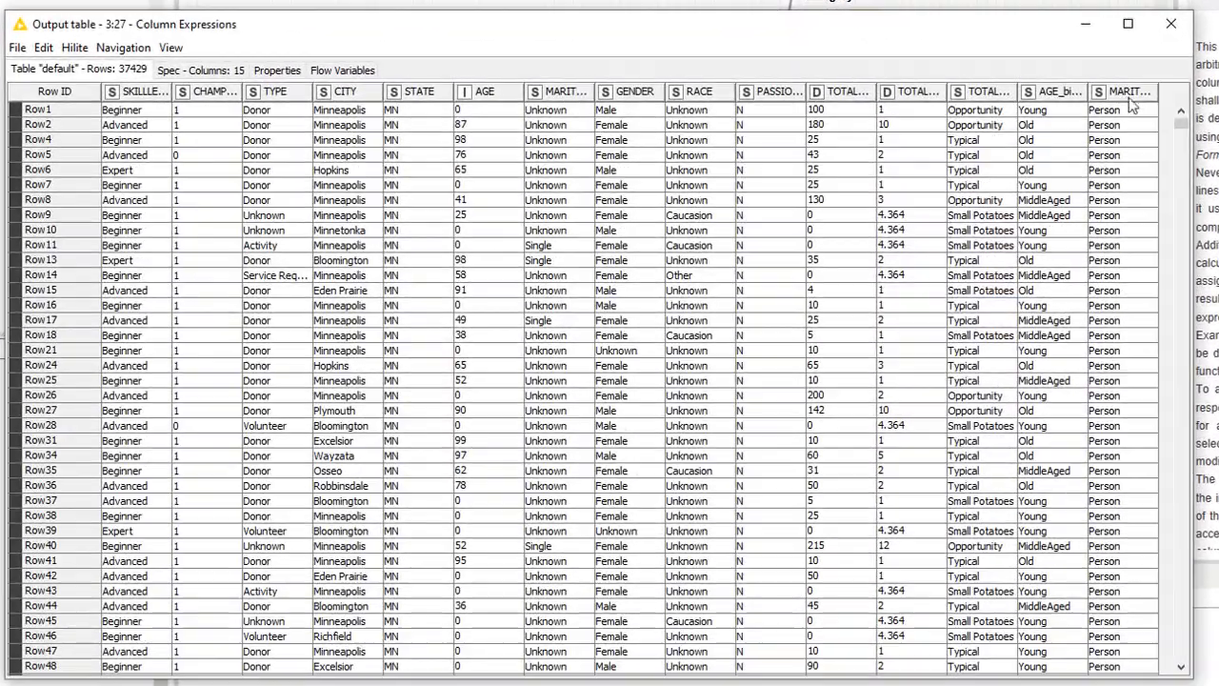
{"action": "left_click", "coordinate": [1171, 23]}
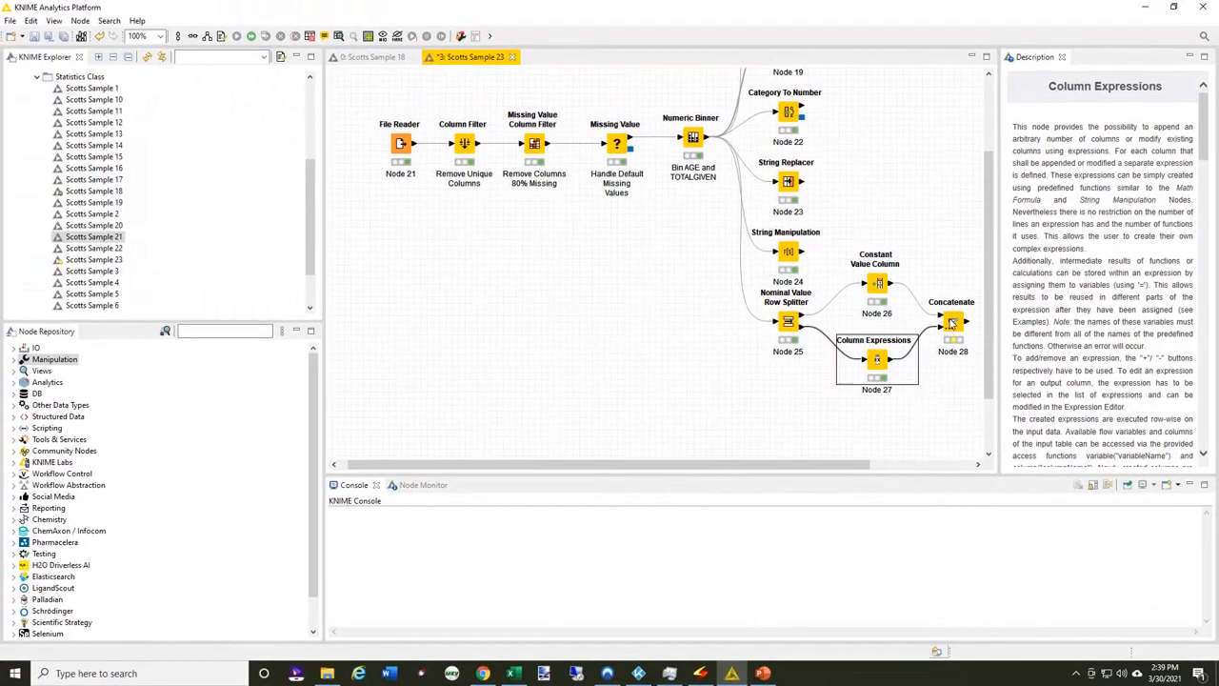
Execute the Concatenate node to recombine the two marital status branches.
{"action": "right_click", "coordinate": [950, 319]}
{"action": "left_click", "coordinate": [962, 341]}
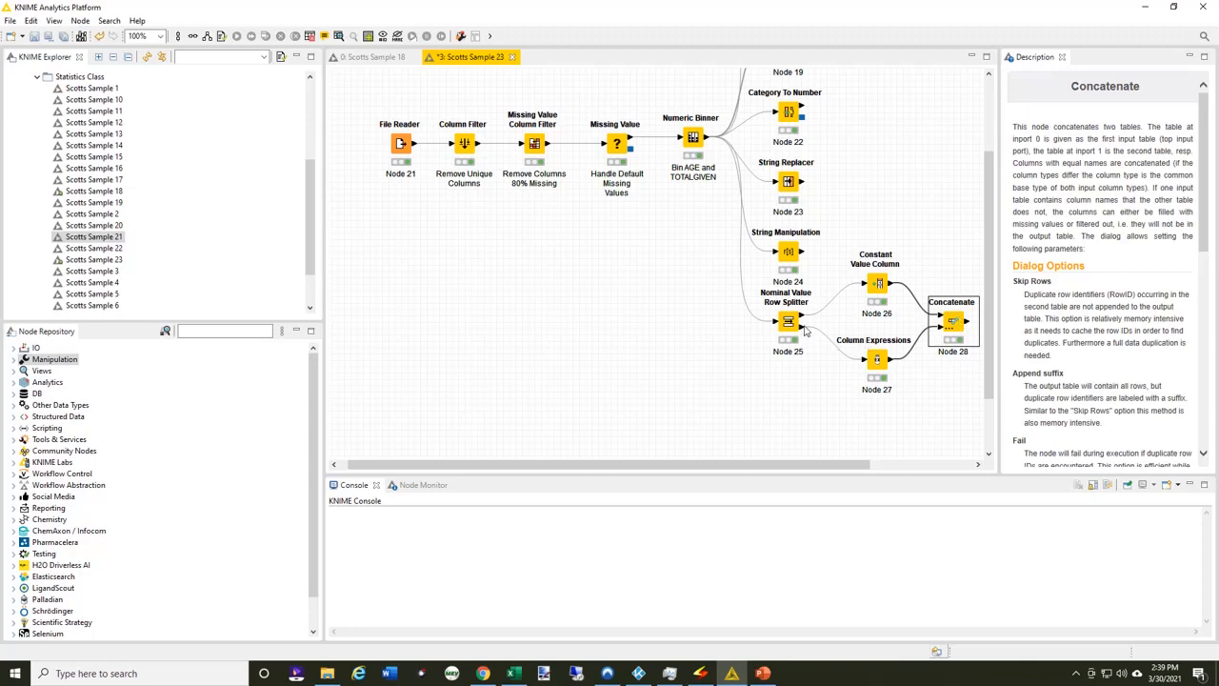
Revisit the Category To Number node's configuration to check the included SKILLLEVEL column and numbering settings, and cancel it.
{"action": "scroll", "coordinate": [806, 329], "scroll_direction": "up", "scroll_amount": 3}
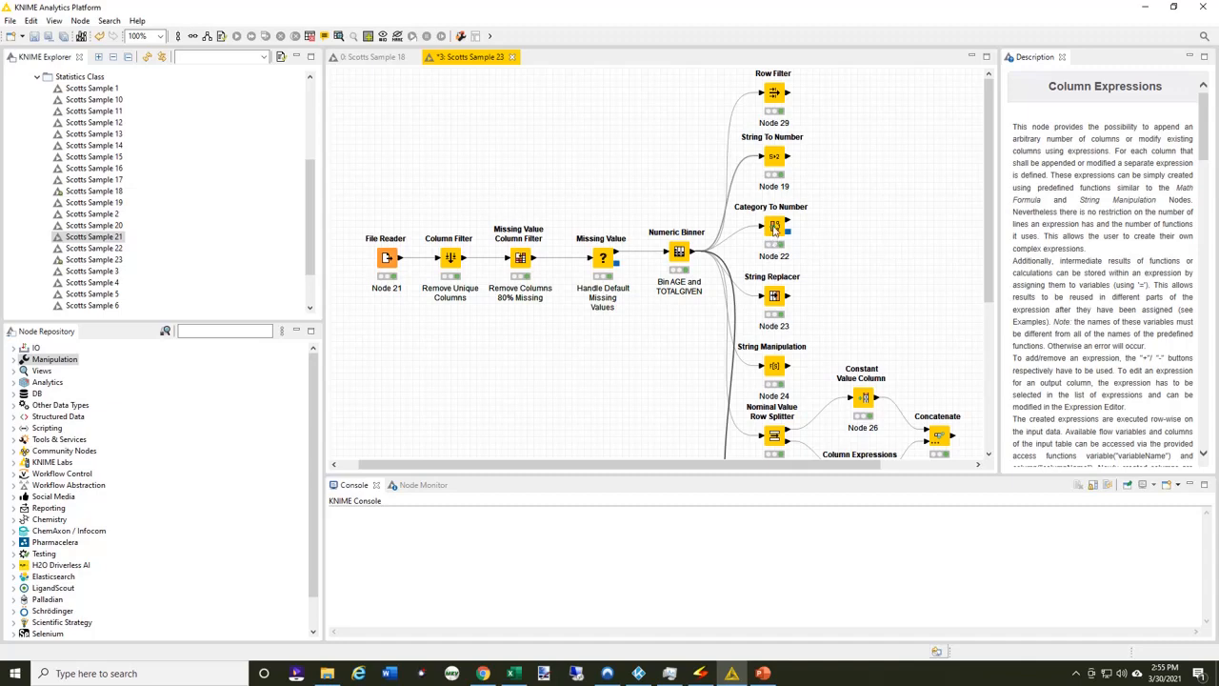
{"action": "left_click", "coordinate": [775, 228]}
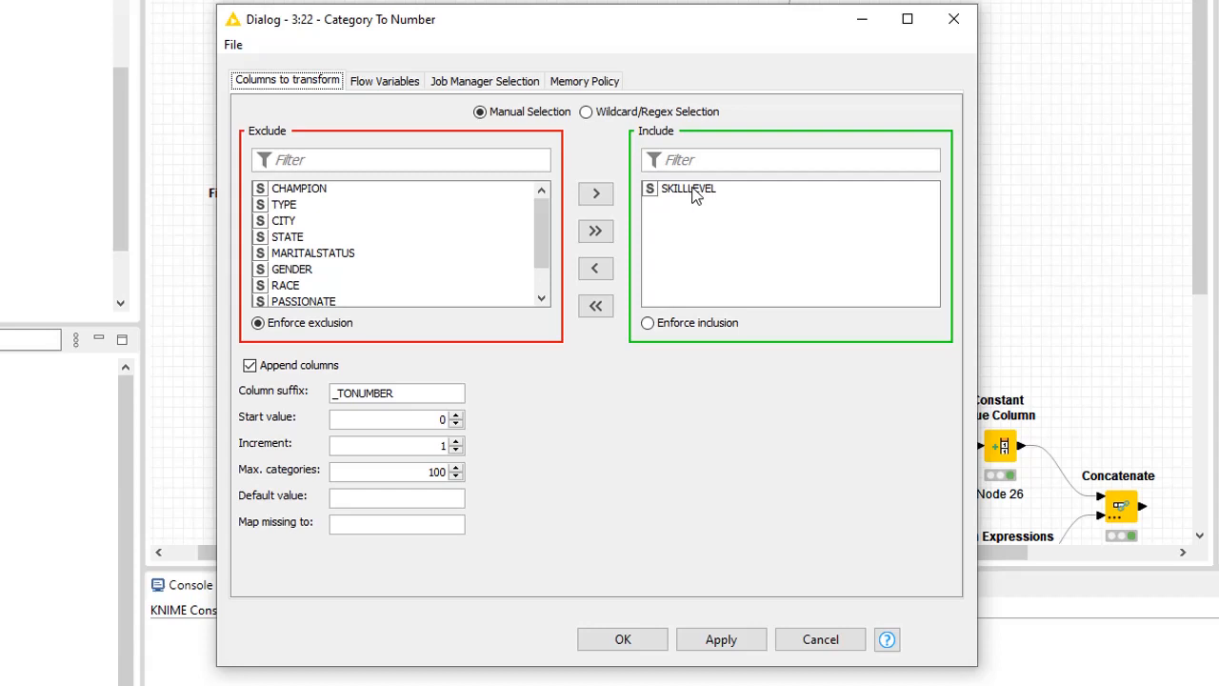
{"action": "left_click", "coordinate": [844, 642]}
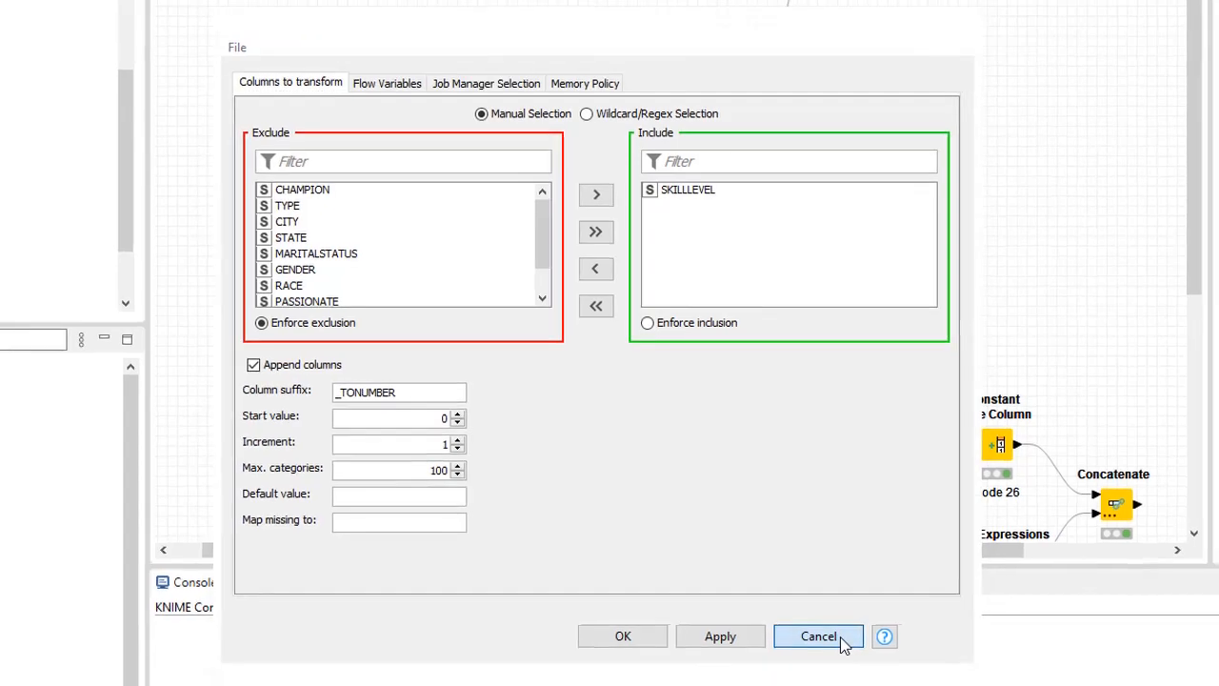
{"action": "scroll", "coordinate": [844, 265], "scroll_direction": "down", "scroll_amount": 3}
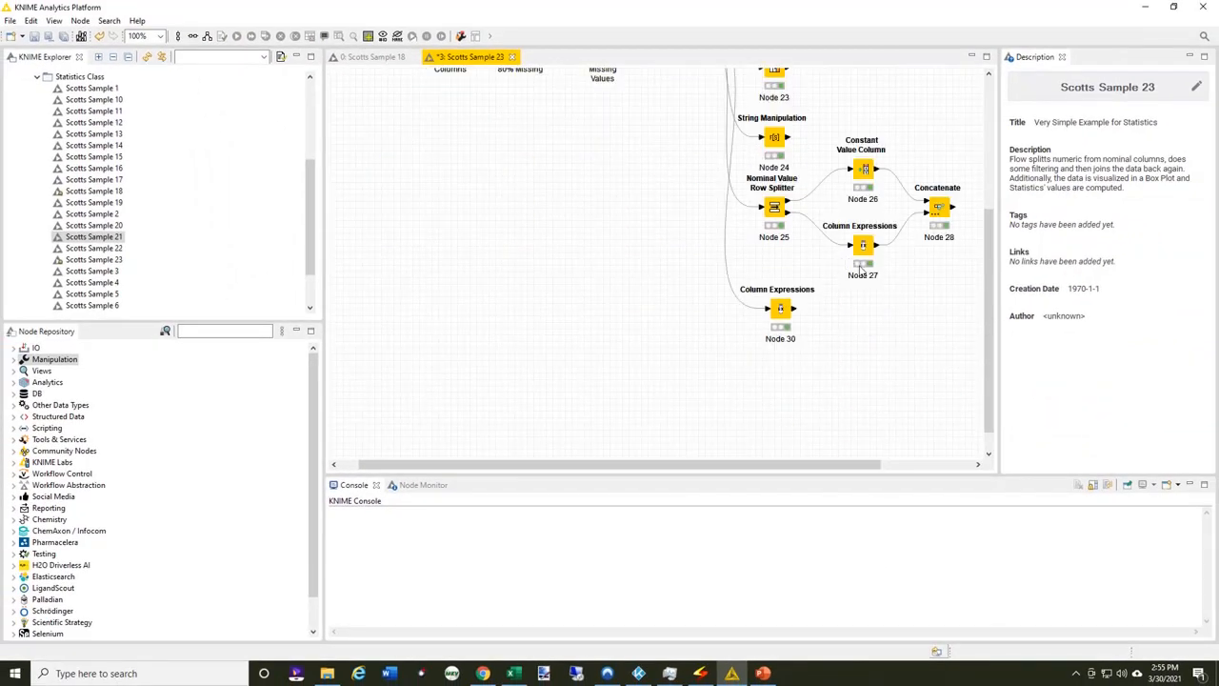
Review the lower Column Expressions node's (Node 30) expression that maps SKILLLEVEL to the integer column ORDEREDSKILLLEVEL, and close its configuration without changes.
{"action": "double_click", "coordinate": [782, 309]}
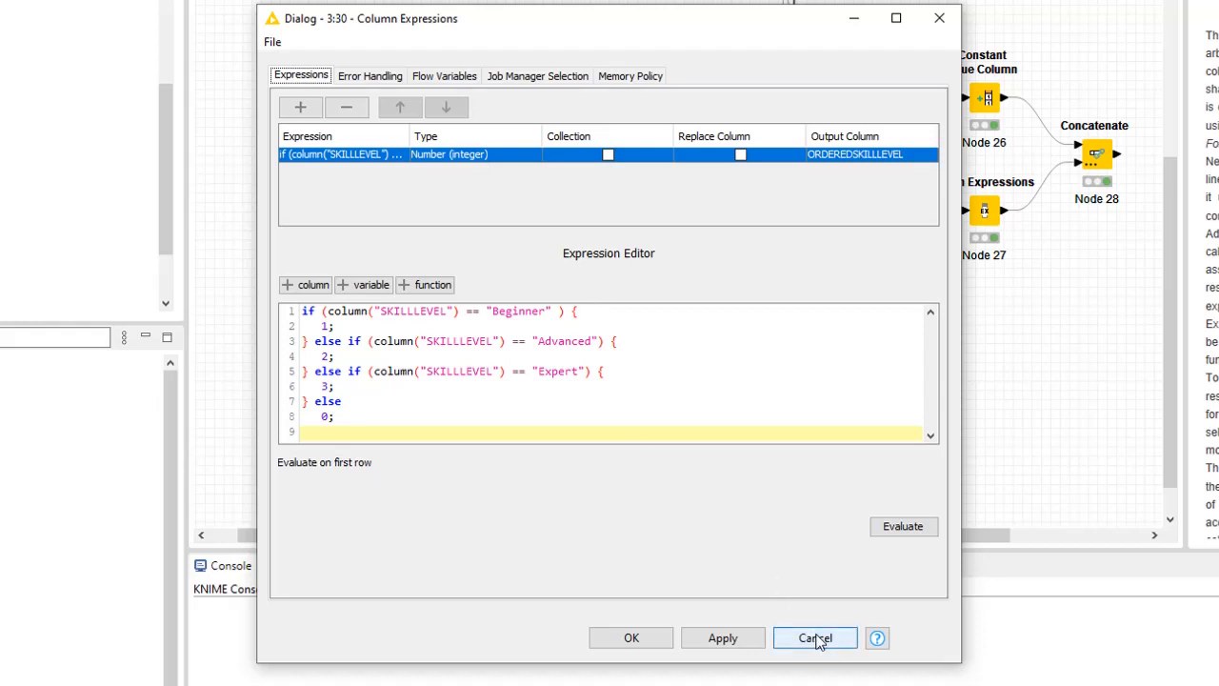
{"action": "left_click", "coordinate": [632, 639]}
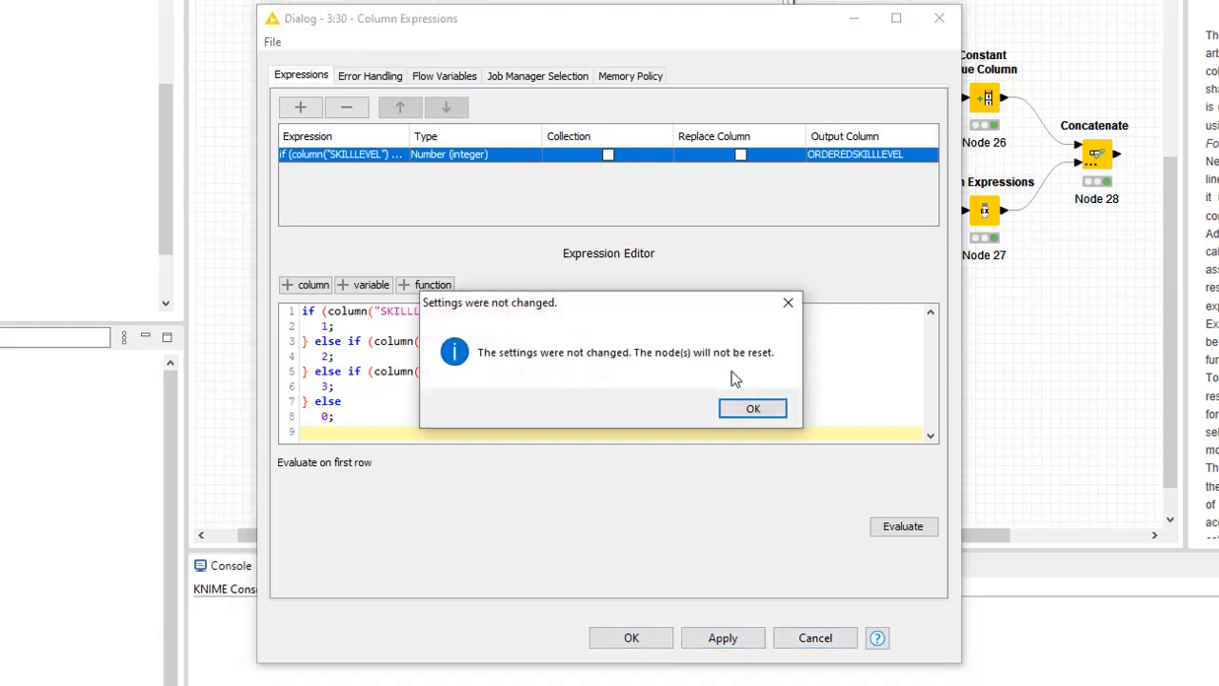
{"action": "left_click", "coordinate": [752, 409]}
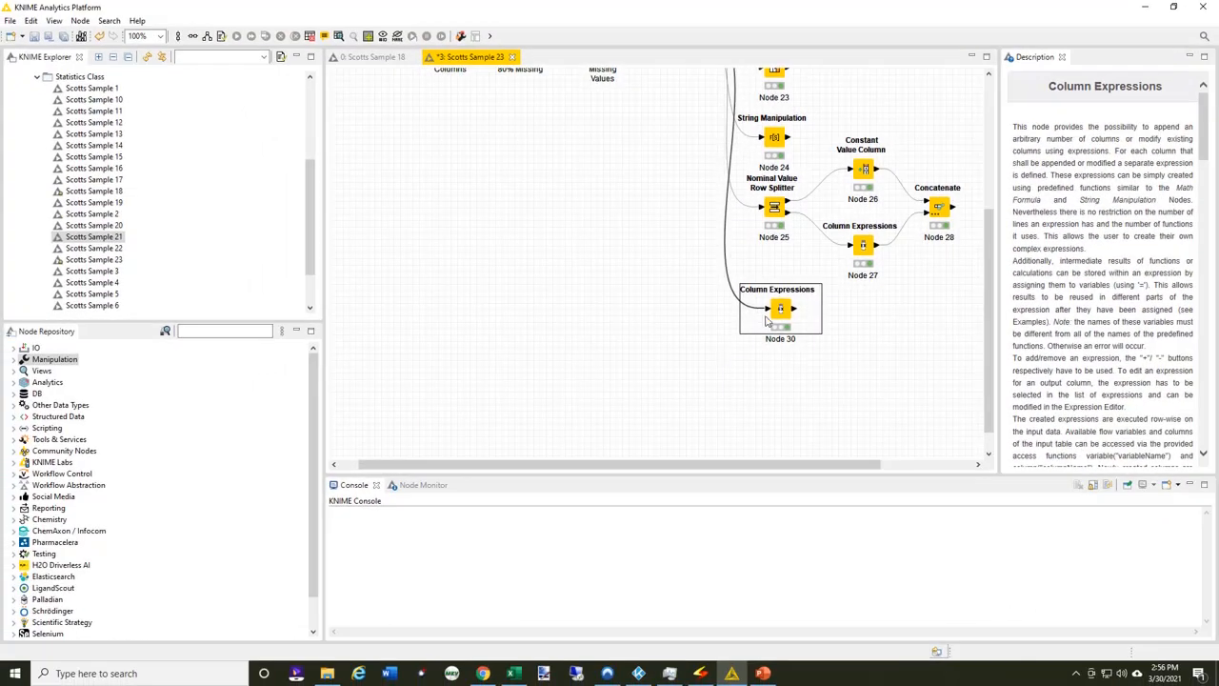
Inspect Node 30's output table with the ORDEREDSKILLLEVEL column widened and sorted ascending, and close the table.
{"action": "right_click", "coordinate": [786, 310]}
{"action": "left_click", "coordinate": [828, 599]}
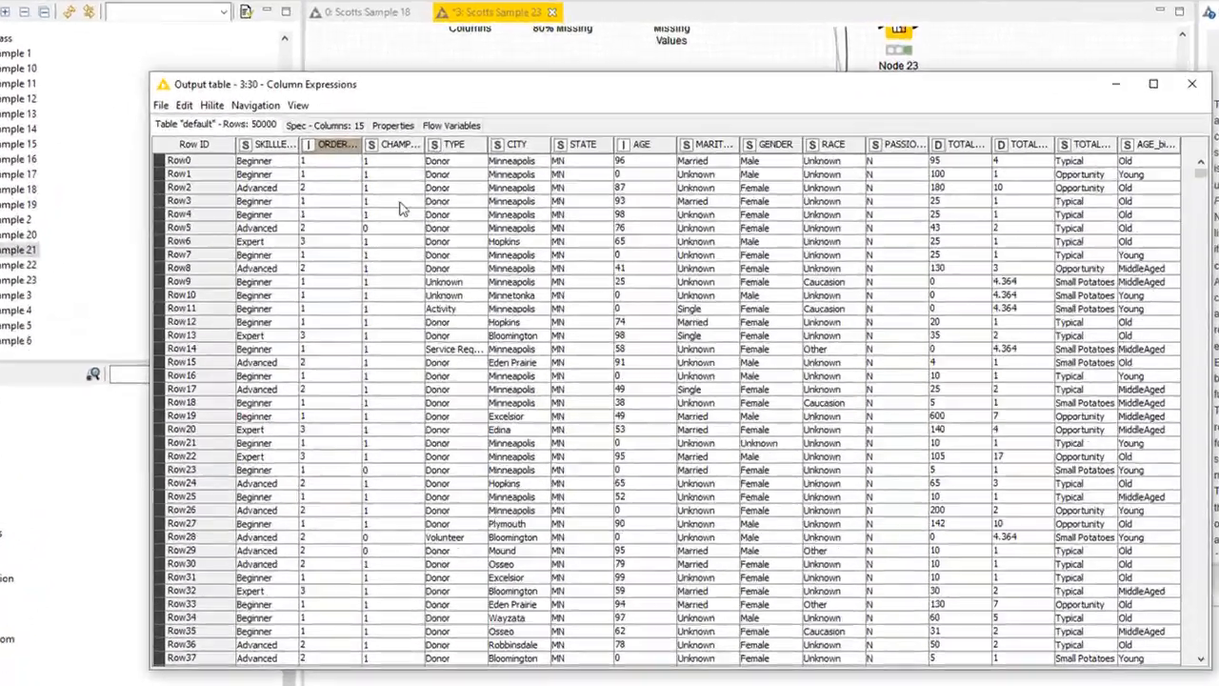
{"action": "left_click_drag", "start_coordinate": [364, 144], "coordinate": [435, 116]}
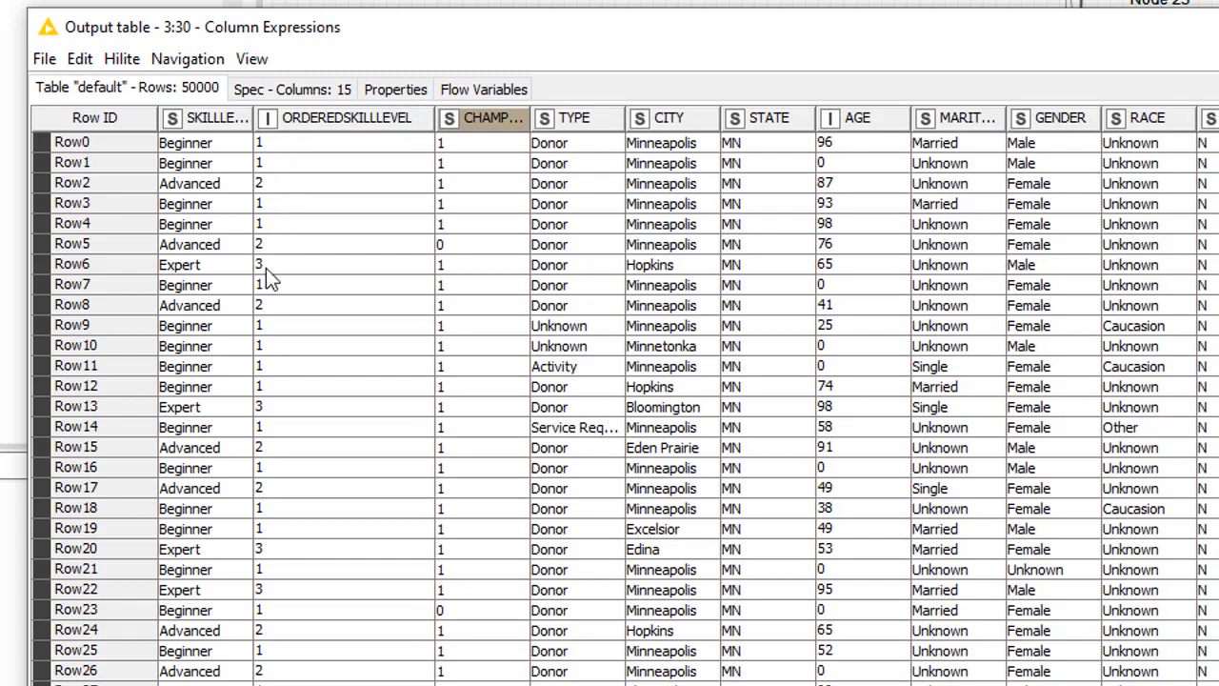
{"action": "left_click", "coordinate": [341, 124]}
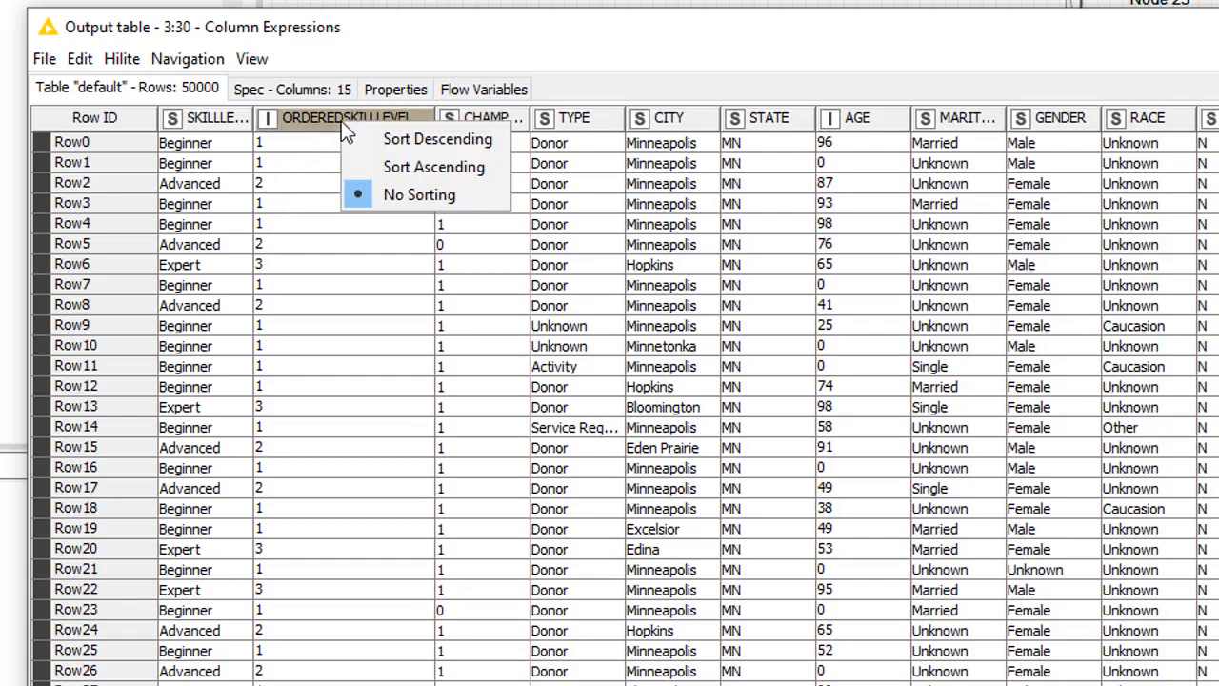
{"action": "left_click", "coordinate": [422, 165]}
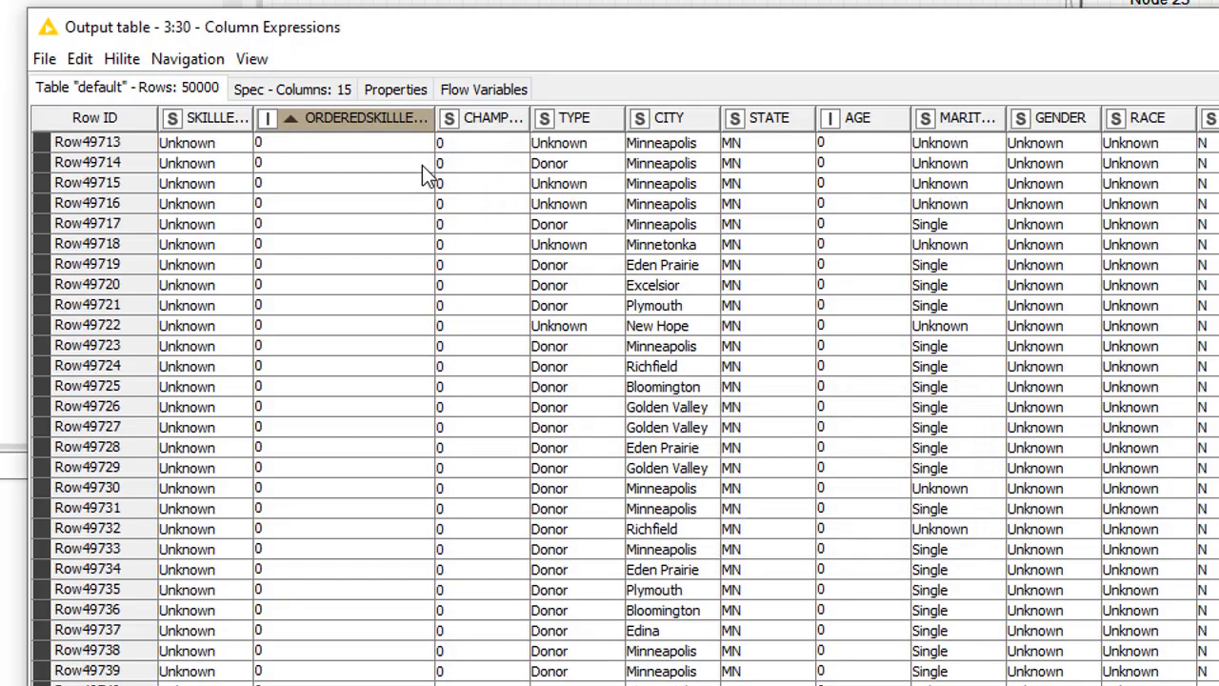
{"action": "scroll", "coordinate": [319, 420], "scroll_direction": "down", "scroll_amount": 2}
{"action": "scroll", "coordinate": [319, 420], "scroll_direction": "down", "scroll_amount": 1}
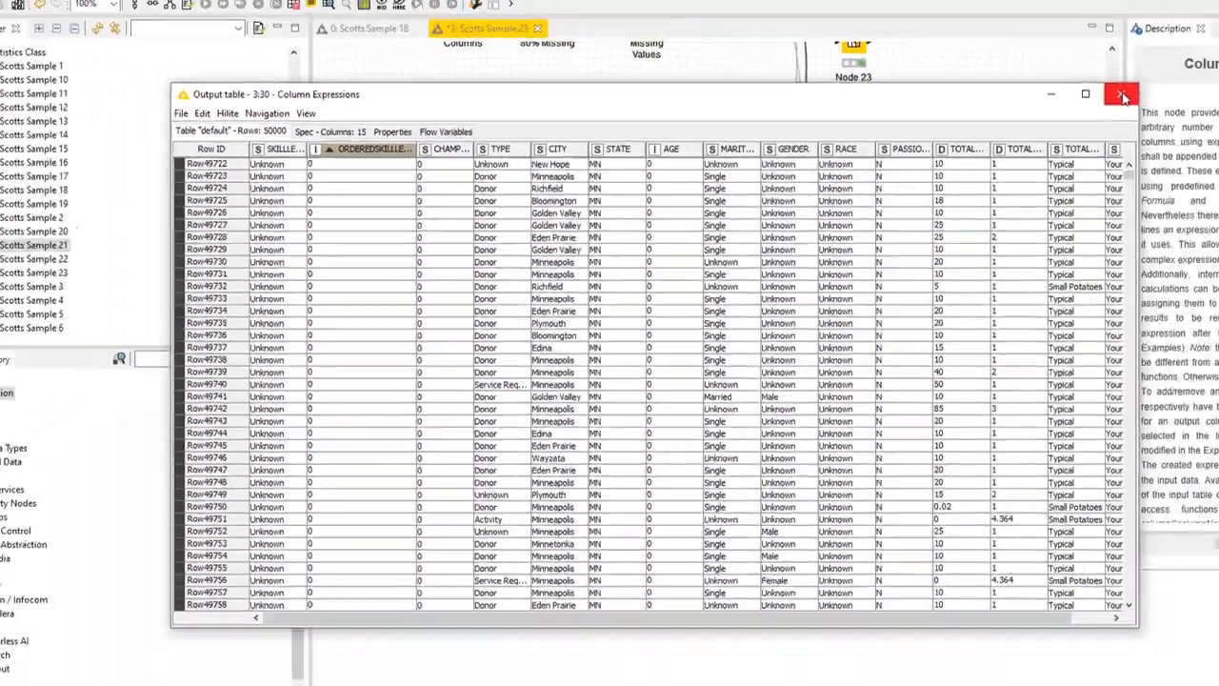
{"action": "left_click", "coordinate": [1121, 92]}
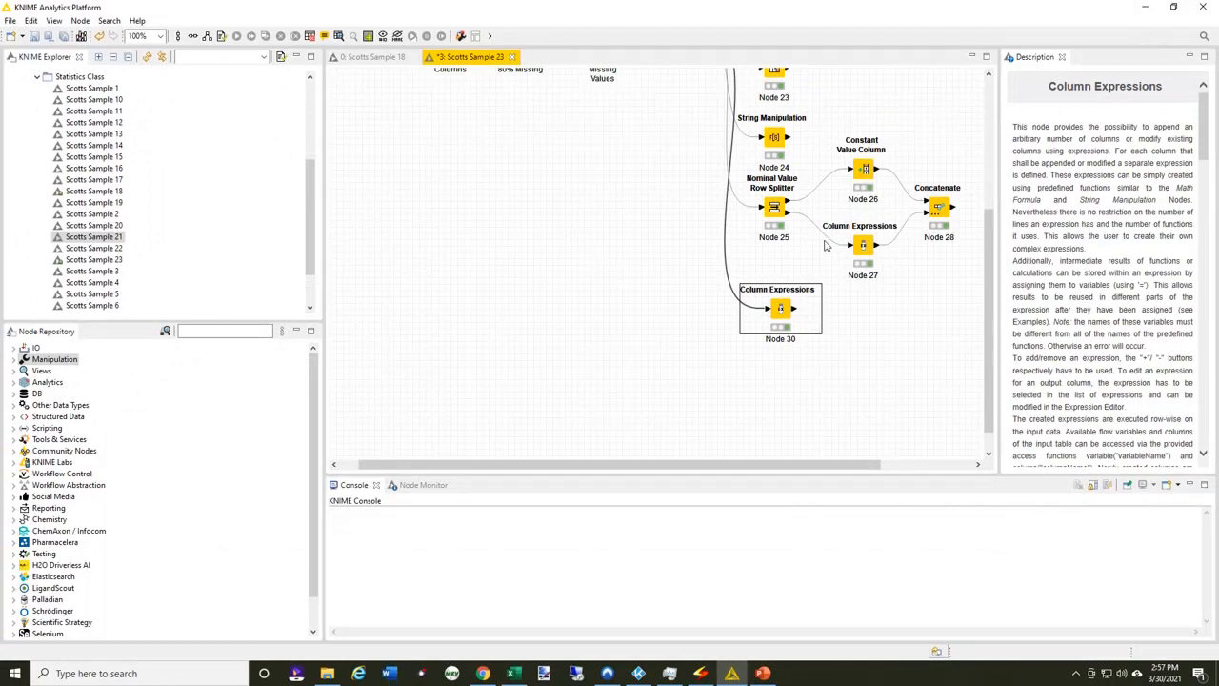